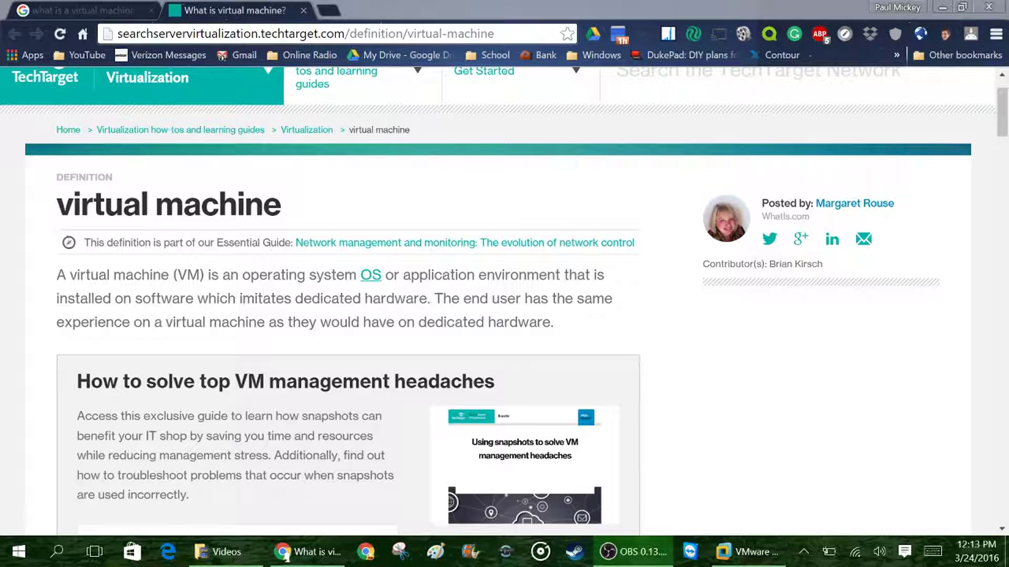
# Switch to VMware Workstation and start a new virtual machine with the Custom (advanced) configuration
pyautogui.click(749, 557)
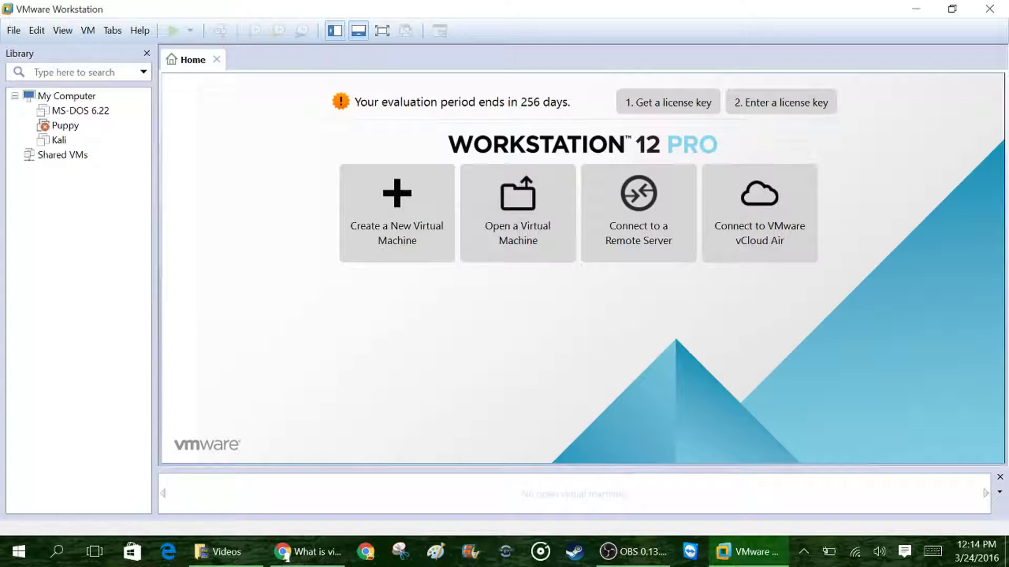
pyautogui.hotkey('alt', 'Tab')
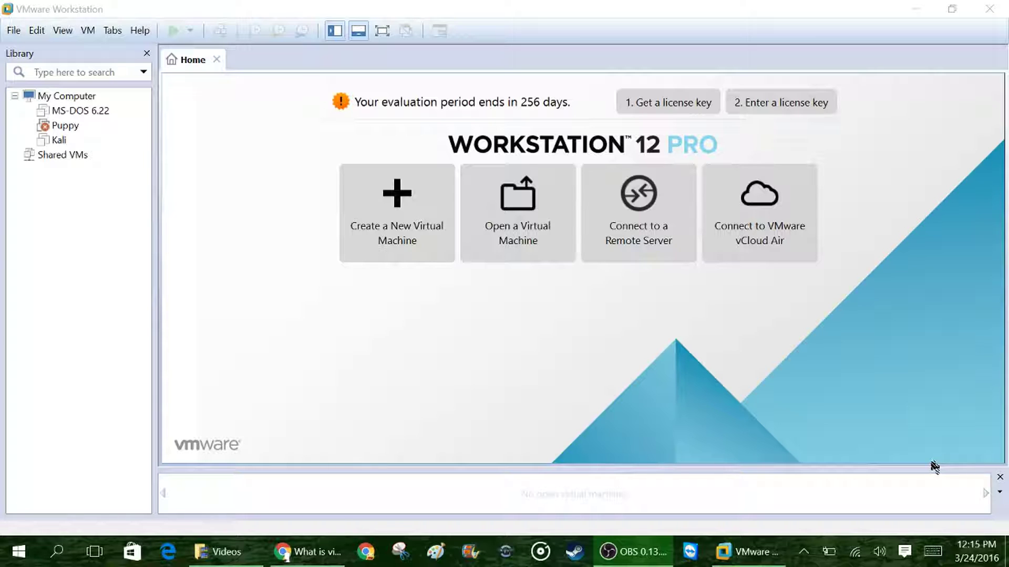
pyautogui.click(379, 230)
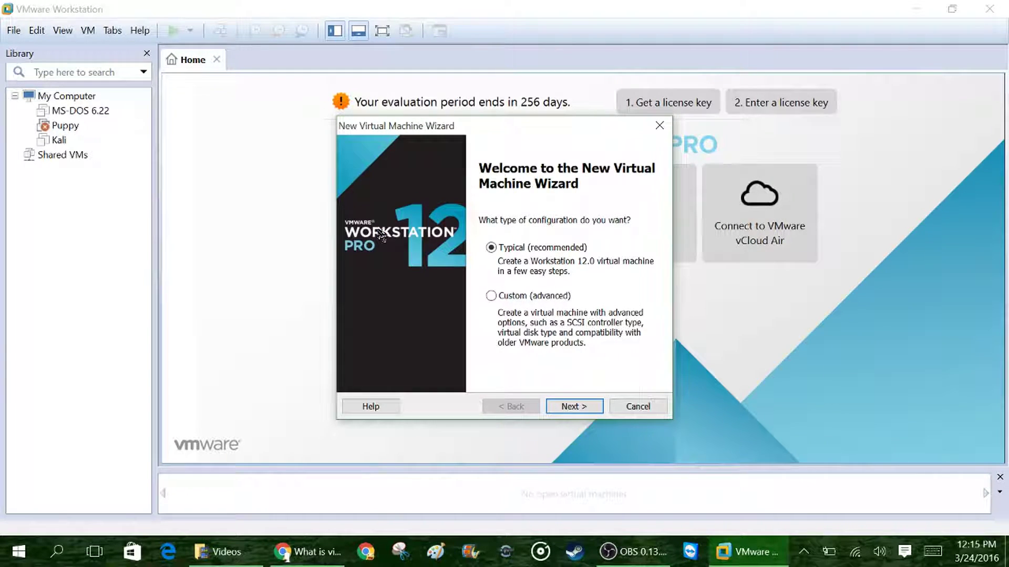
pyautogui.click(562, 301)
pyautogui.click(574, 406)
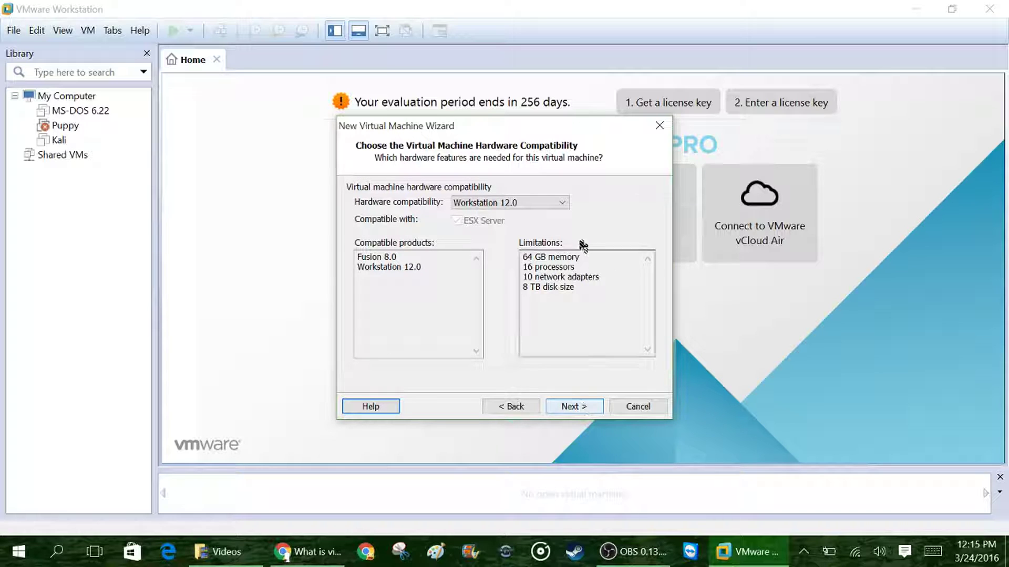
# Keep Workstation 12.0 hardware compatibility and use the linuxmint-17.2-cinnamon disc image on the Desktop as the installer ISO
pyautogui.click(508, 203)
pyautogui.click(508, 209)
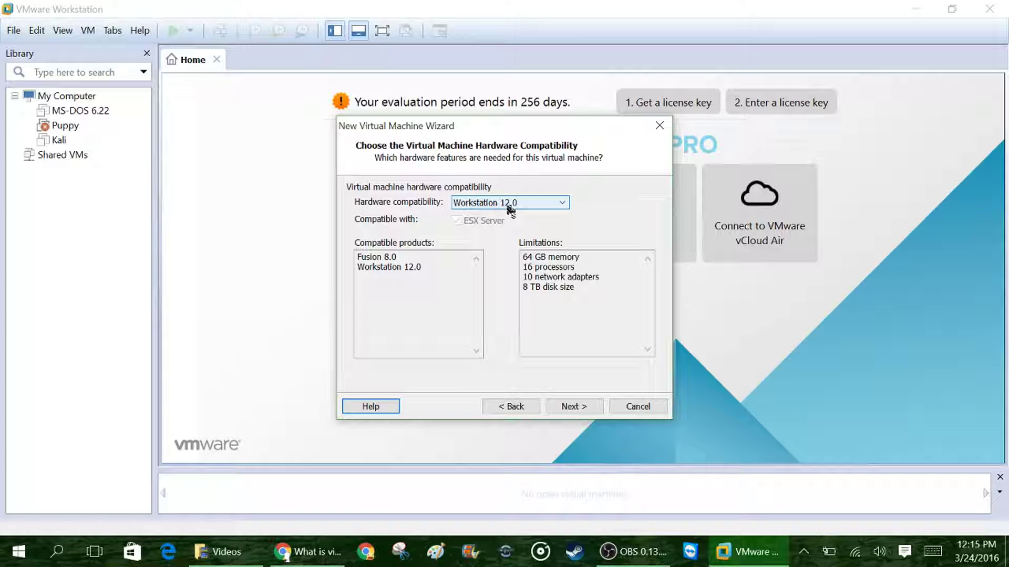
pyautogui.click(566, 407)
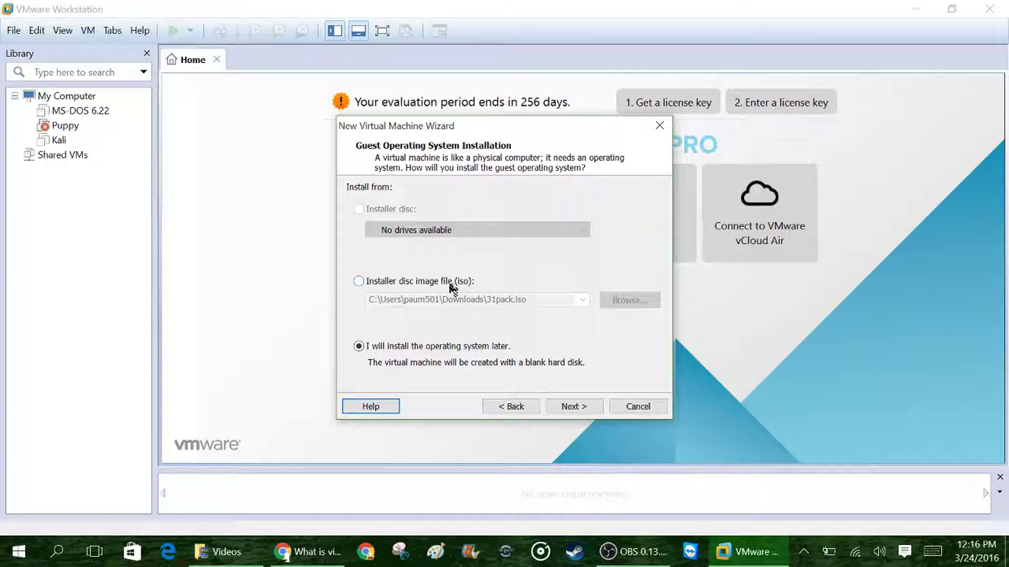
pyautogui.moveTo(460, 131); pyautogui.dragTo(1008, 167)
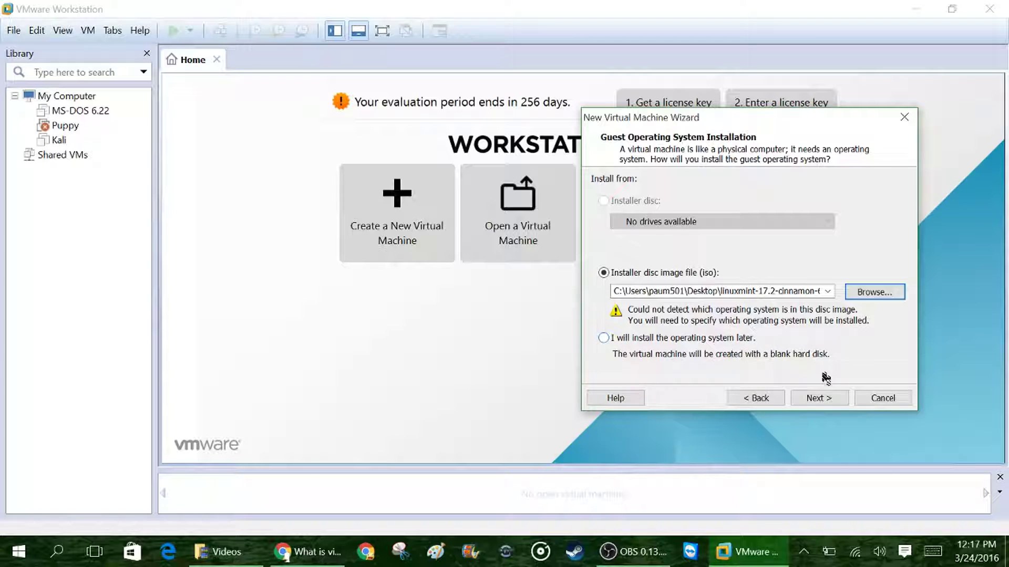
pyautogui.click(824, 395)
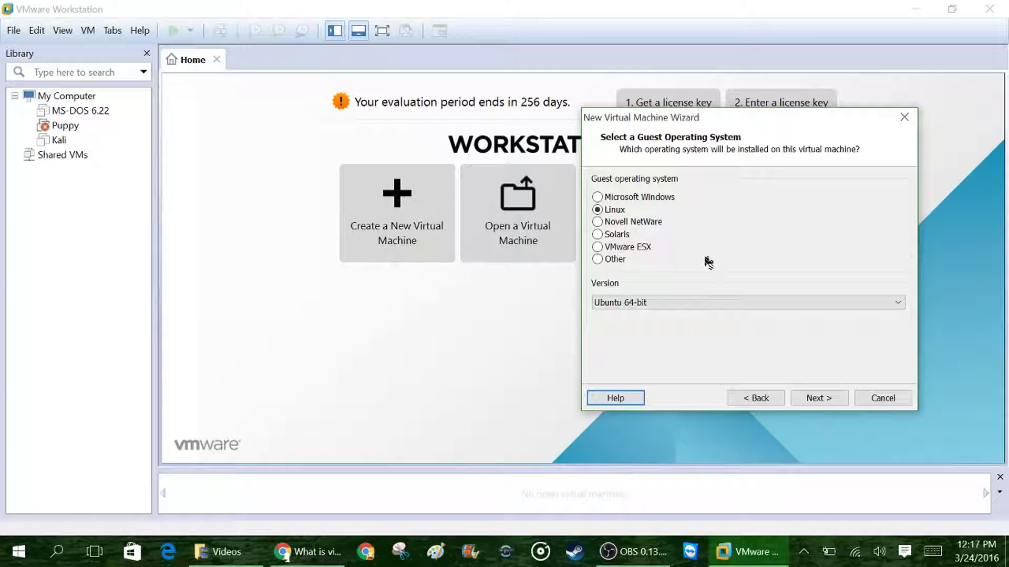
# Set the guest operating system to Microsoft Windows with version Windows 8 x64
pyautogui.click(604, 198)
pyautogui.click(665, 304)
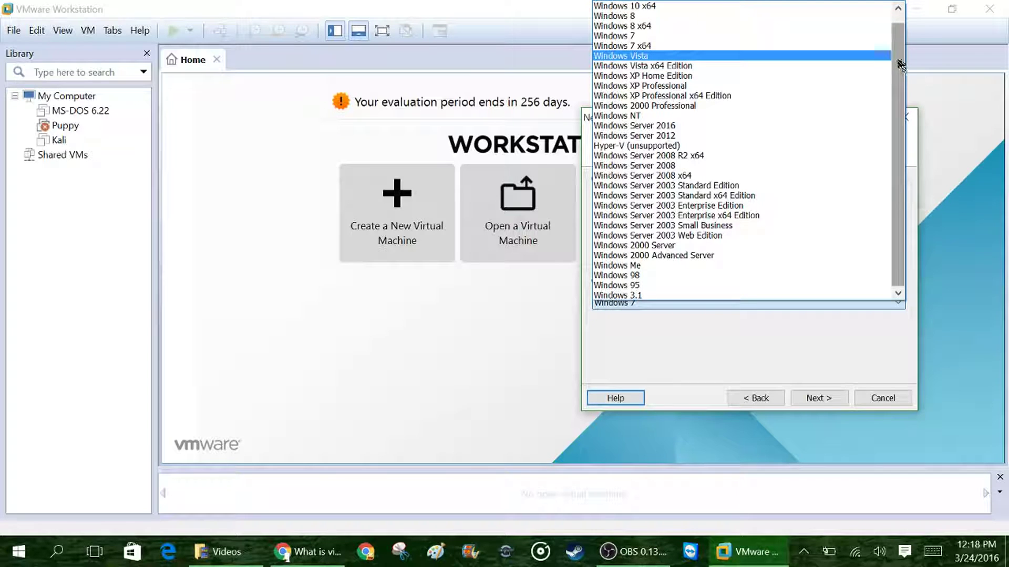
pyautogui.moveTo(899, 63); pyautogui.dragTo(875, 10)
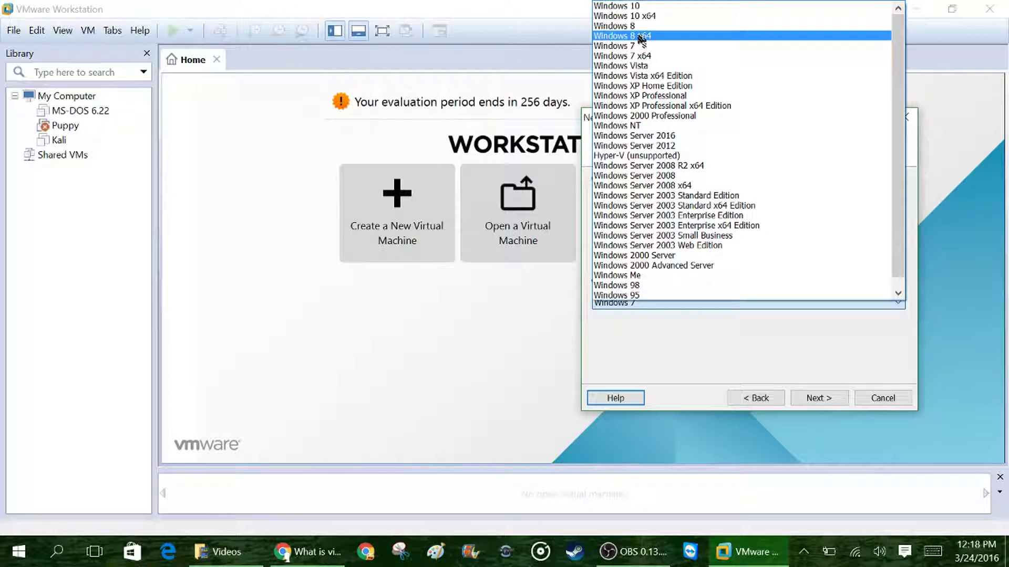
pyautogui.click(639, 36)
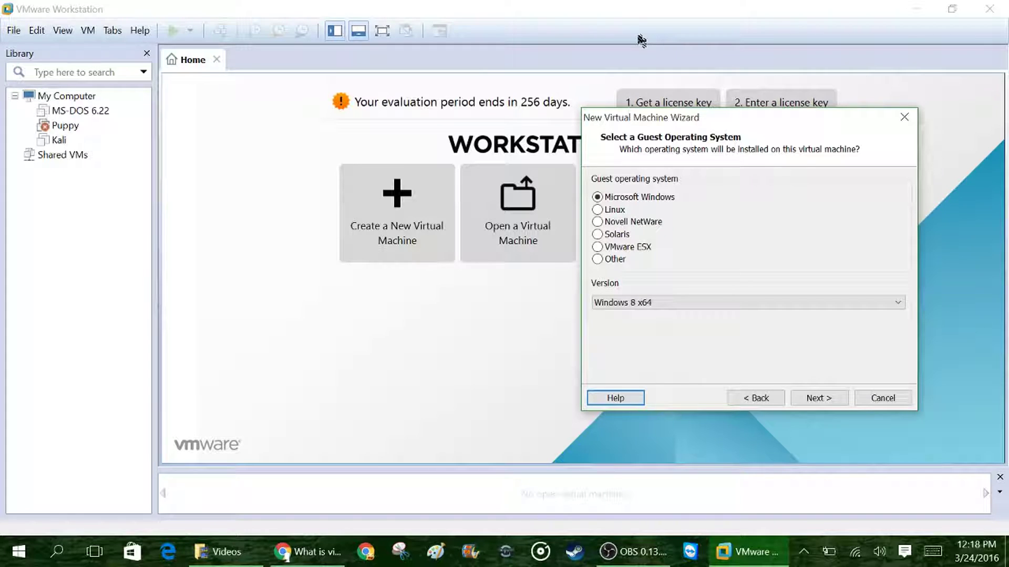
# Look through the versions offered for Microsoft Windows and for Linux guest operating systems
pyautogui.click(721, 304)
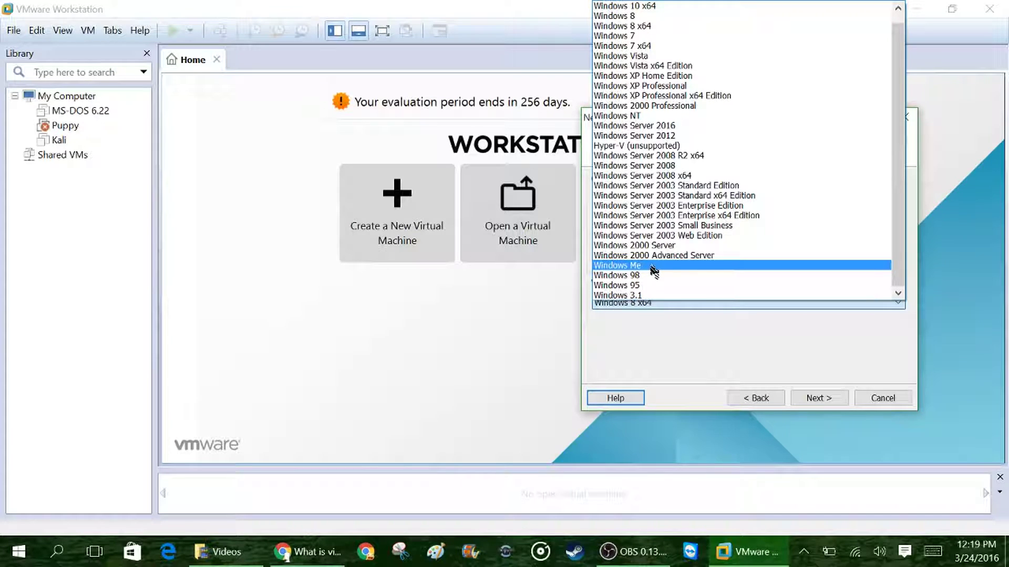
pyautogui.moveTo(892, 250); pyautogui.dragTo(901, 300)
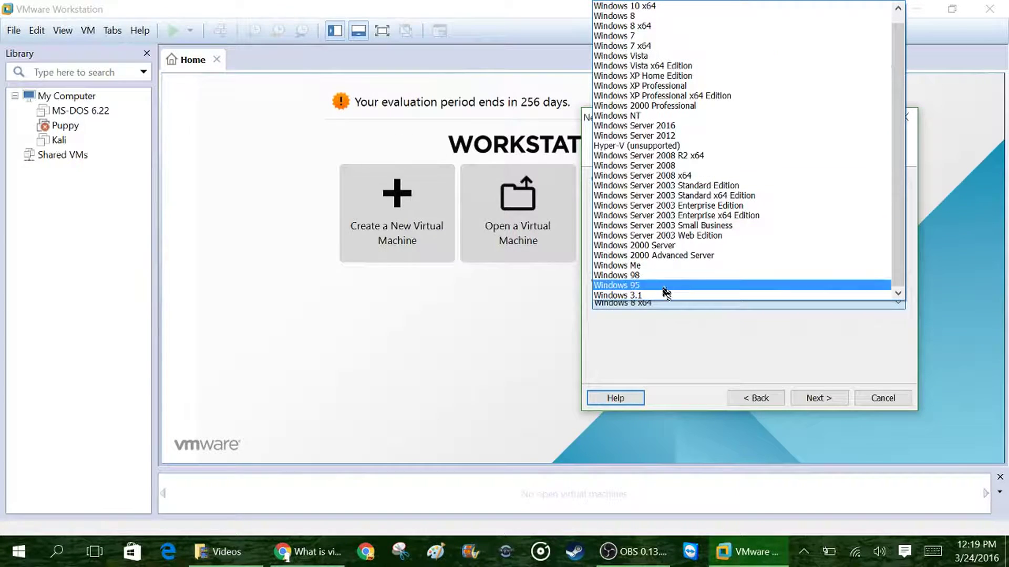
pyautogui.moveTo(903, 113); pyautogui.dragTo(902, 104)
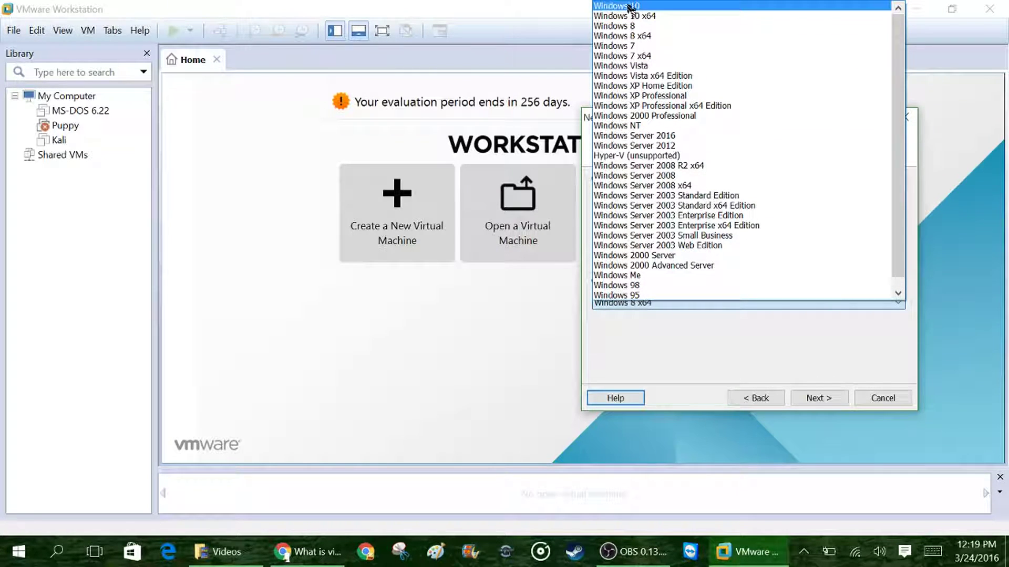
pyautogui.click(721, 366)
pyautogui.click(620, 210)
pyautogui.click(654, 306)
pyautogui.scroll(-2, 648, 299)
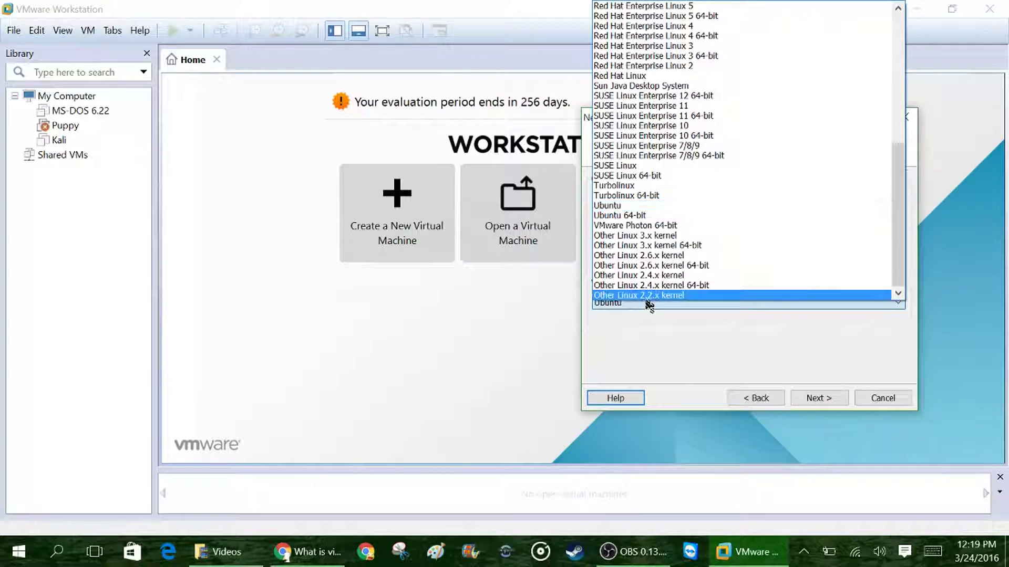
pyautogui.click(648, 299)
# Look through the guest versions offered for Novell NetWare, Solaris, VMware ESX and Other
pyautogui.click(634, 223)
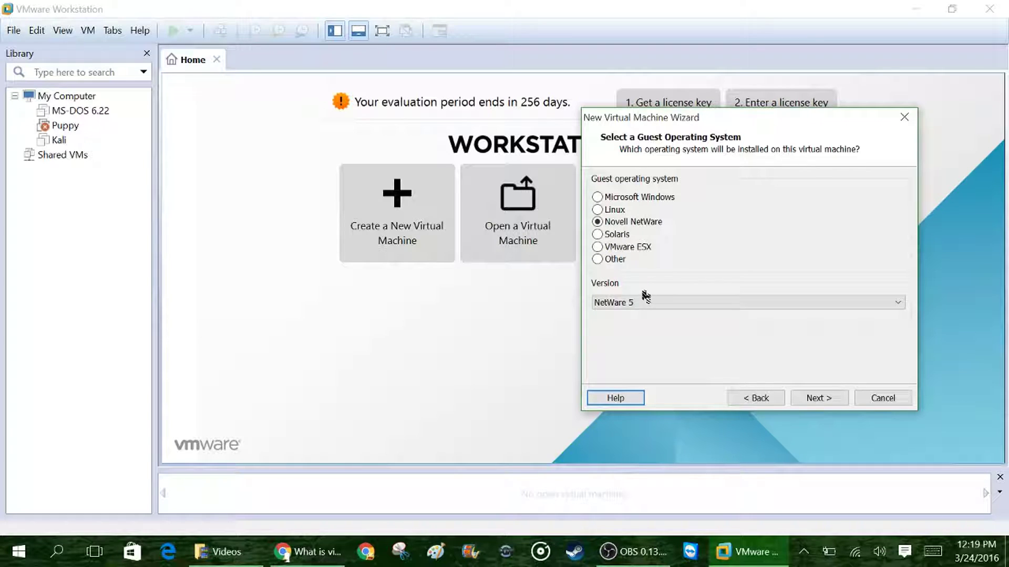
pyautogui.click(609, 237)
pyautogui.click(624, 303)
pyautogui.click(625, 304)
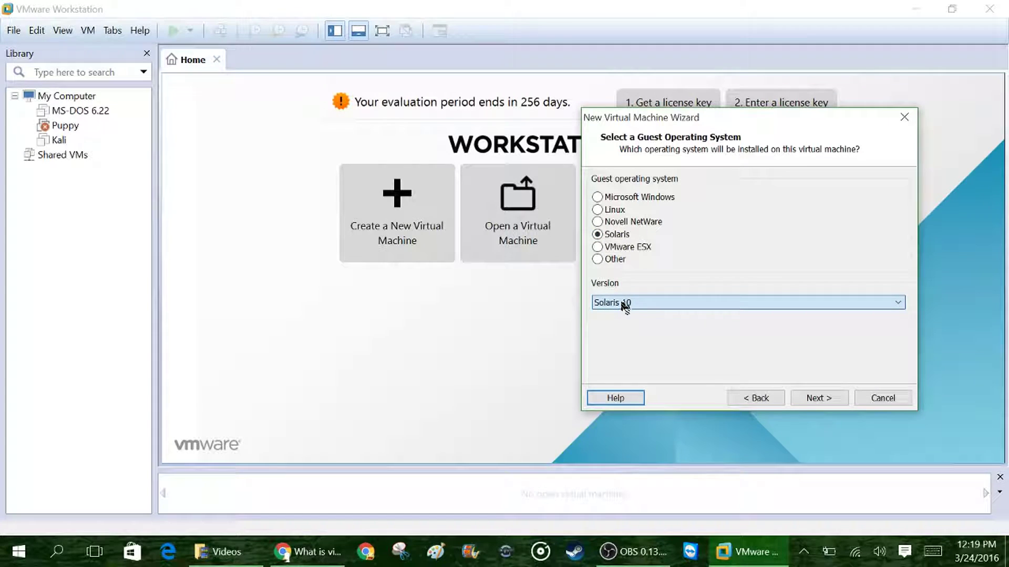
pyautogui.click(640, 252)
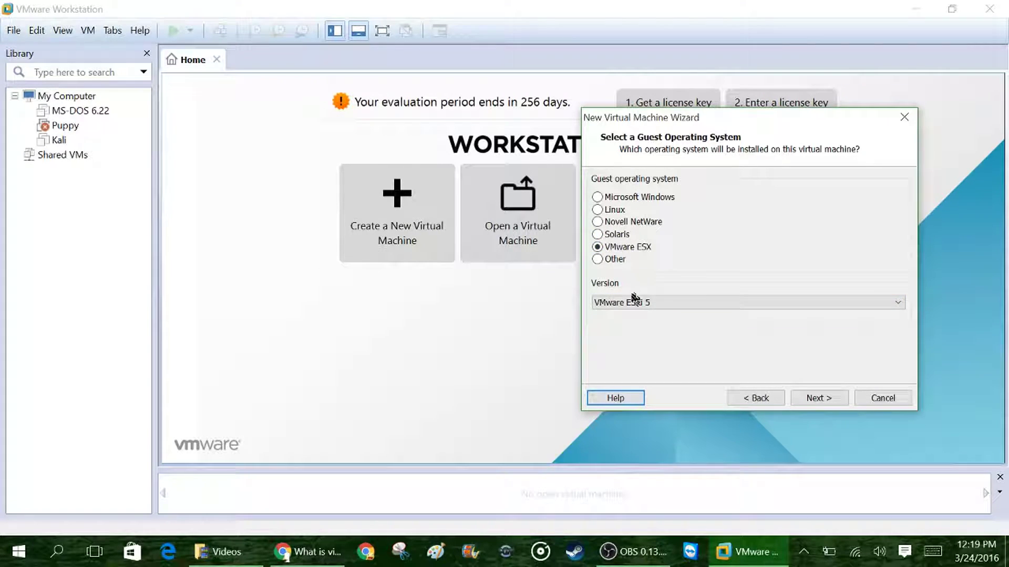
pyautogui.click(607, 305)
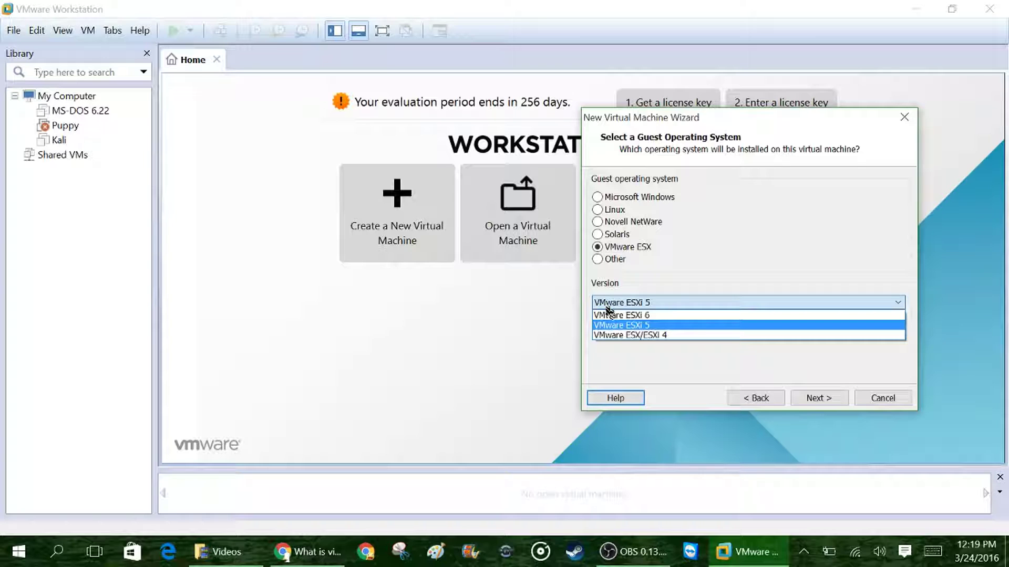
pyautogui.click(606, 308)
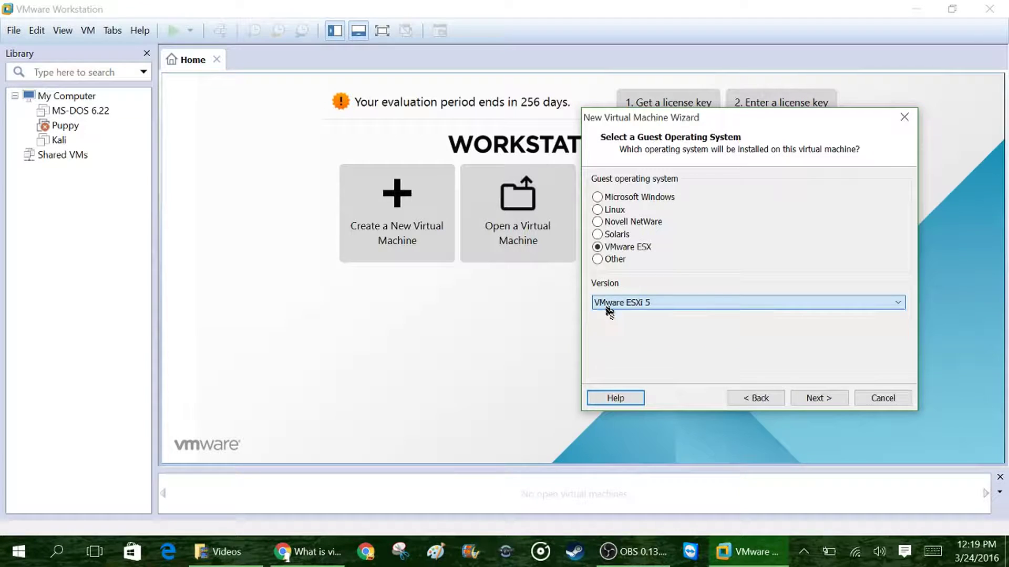
pyautogui.click(618, 259)
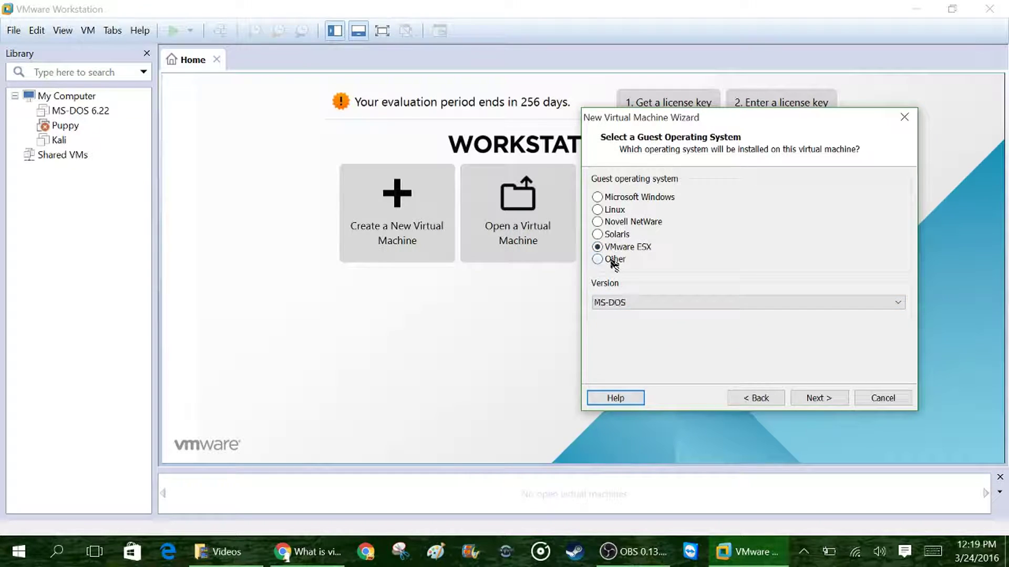
pyautogui.click(624, 303)
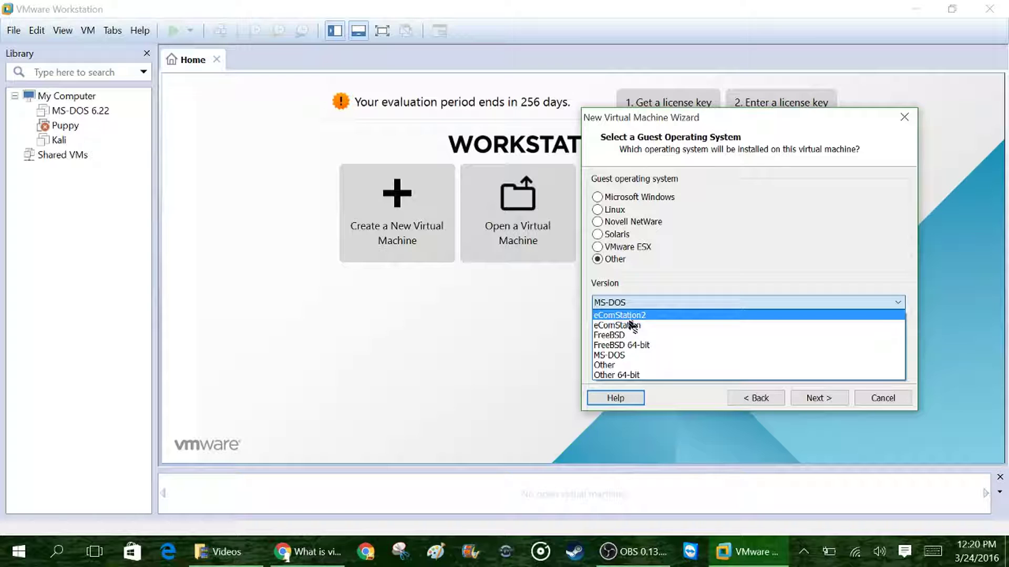
pyautogui.click(608, 218)
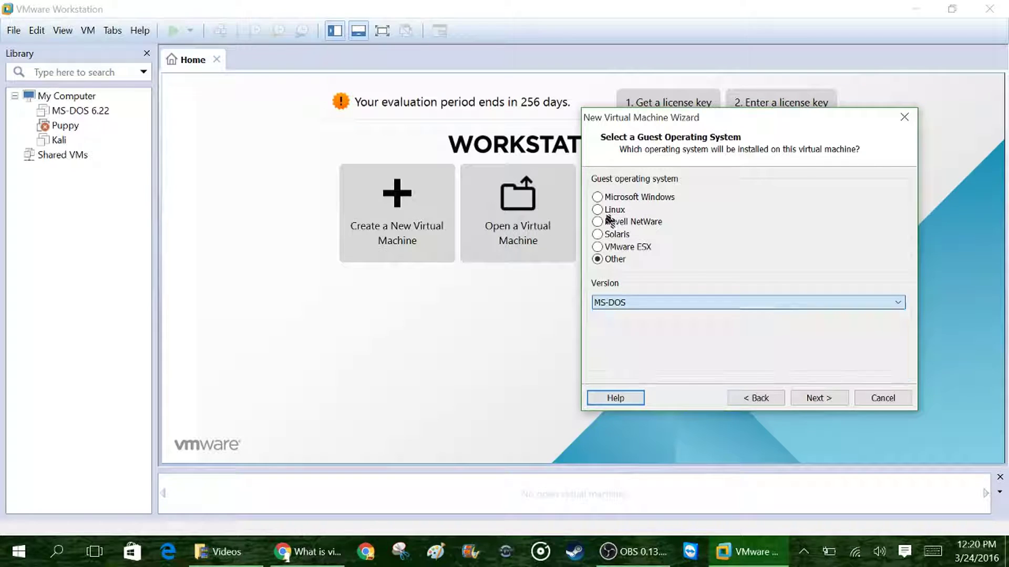
# Set the guest operating system to Linux with version Ubuntu 64-bit and continue to naming the virtual machine
pyautogui.click(607, 216)
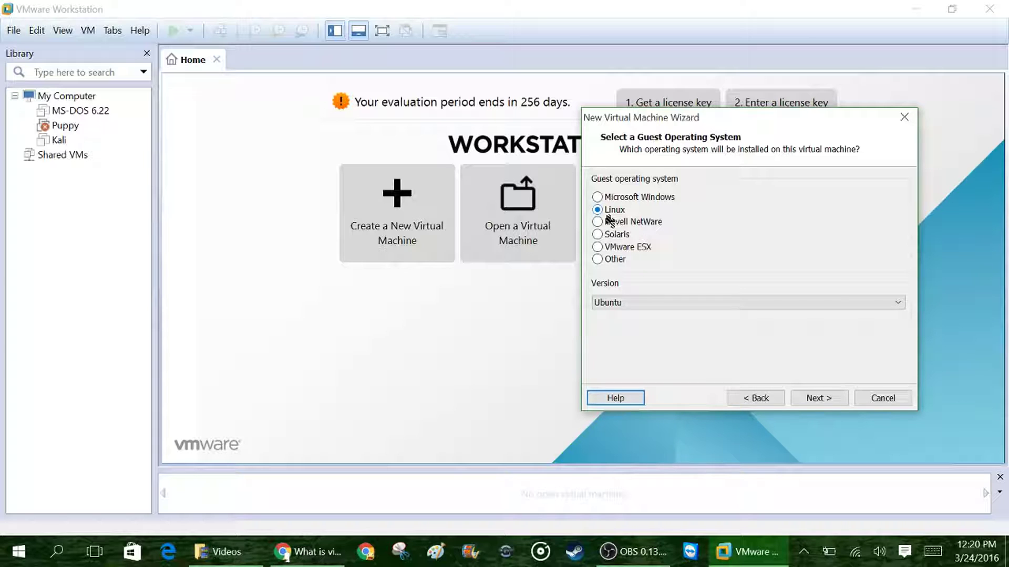
pyautogui.click(605, 303)
pyautogui.click(835, 403)
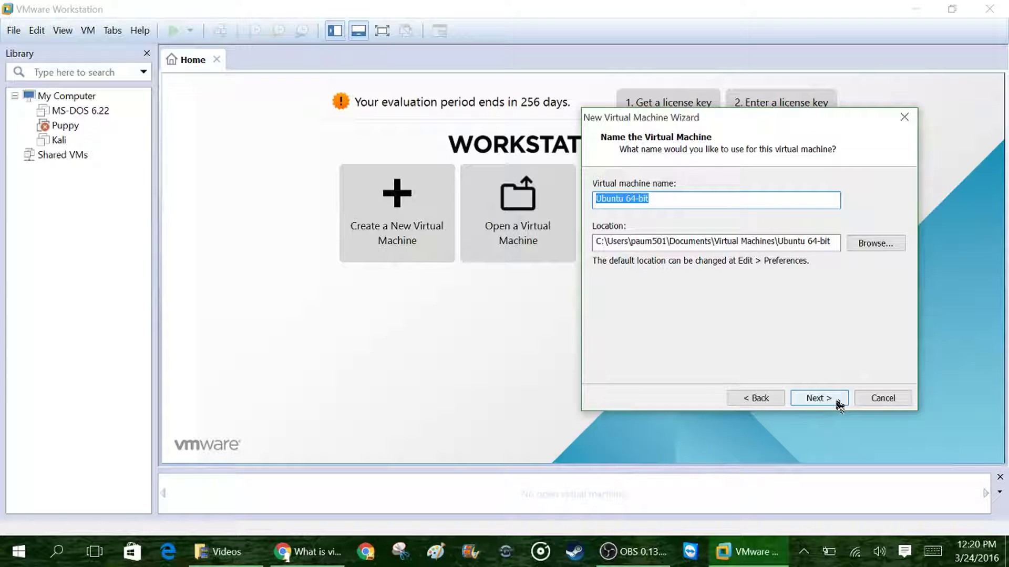
# Name the virtual machine with the owner's first name in the possessive followed by "Linux Mint VM" and accept the name page
pyautogui.write('Lin')
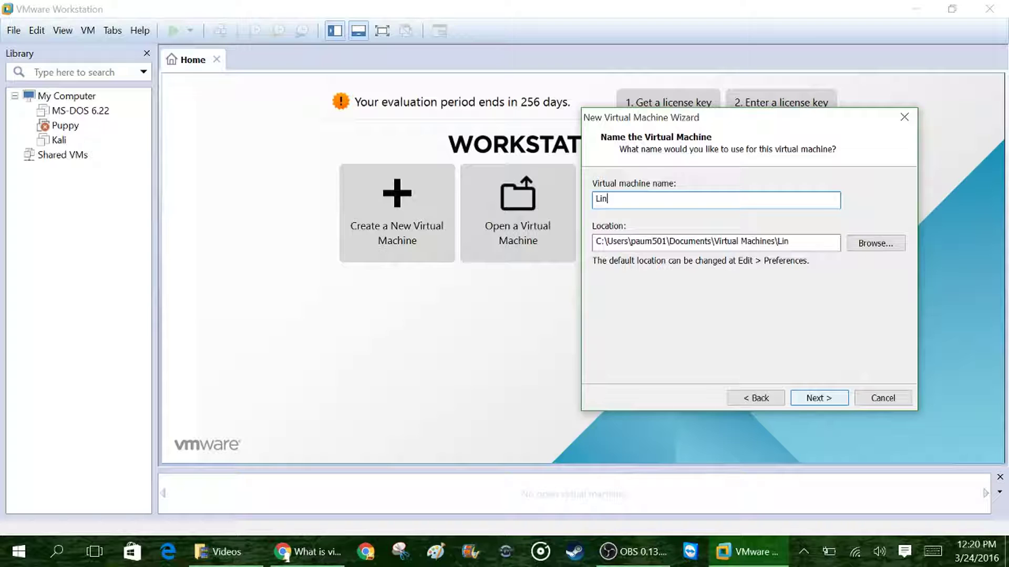
pyautogui.write('ux')
pyautogui.write(' Ve')
pyautogui.press('BackSpace')
pyautogui.press('BackSpace')
pyautogui.write('VM')
pyautogui.click(597, 198)
pyautogui.write("Paul's")
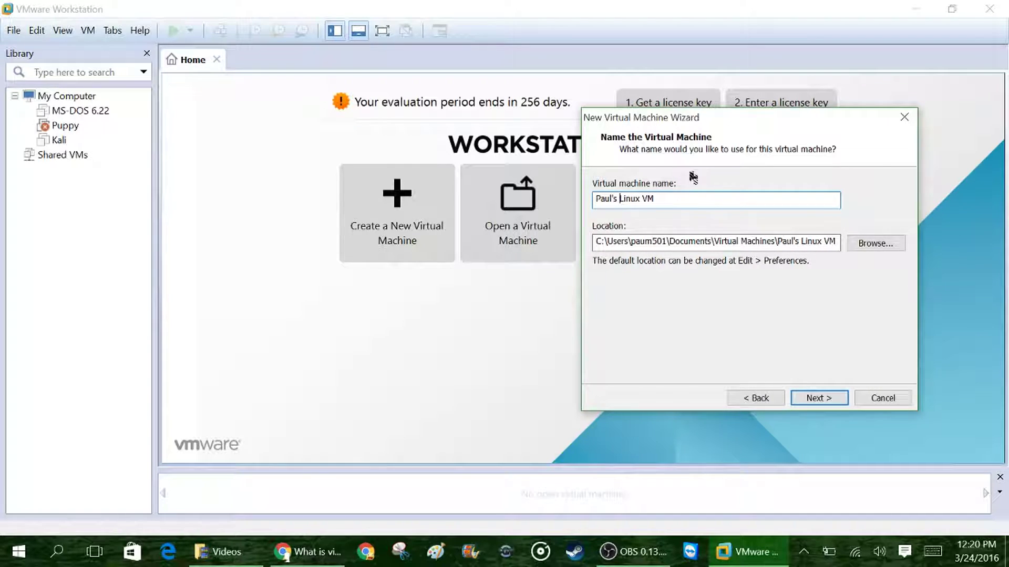
pyautogui.click(650, 198)
pyautogui.write('Mint')
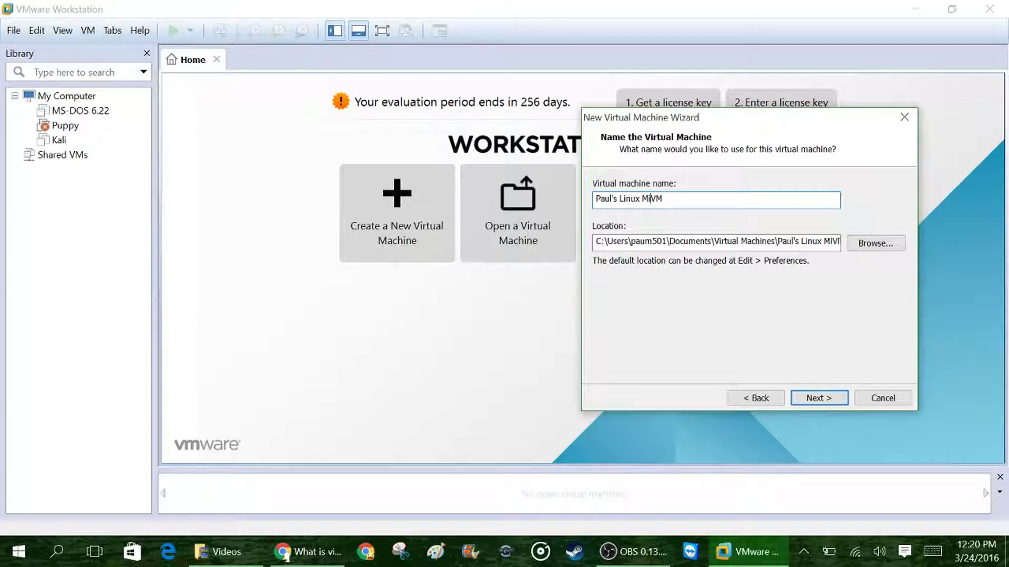
pyautogui.click(807, 403)
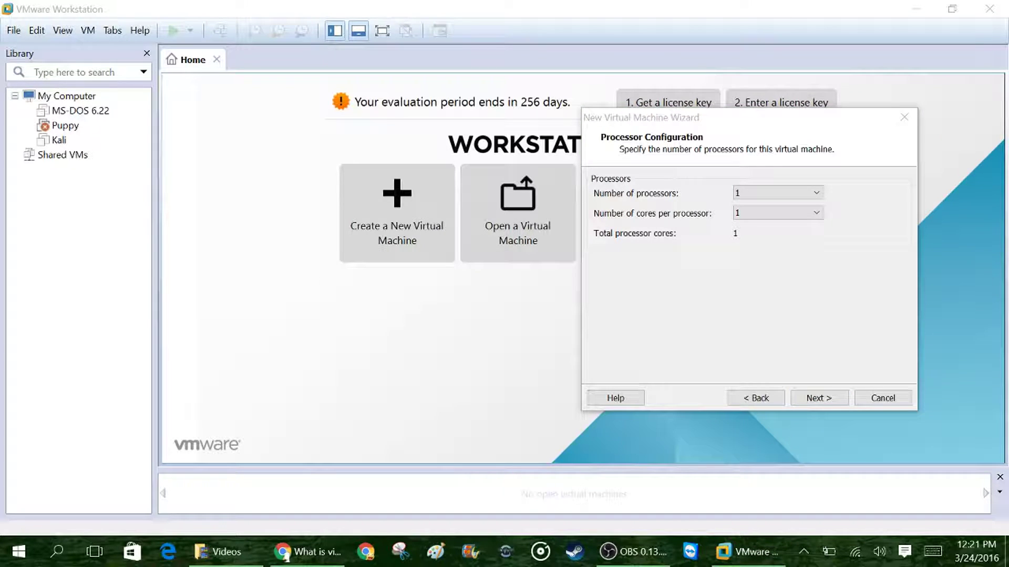
# Check the host's CPU details in Task Manager and set the virtual machine's number of cores per processor to 4
pyautogui.hotkey('ctrl', 'shift', 'Escape')
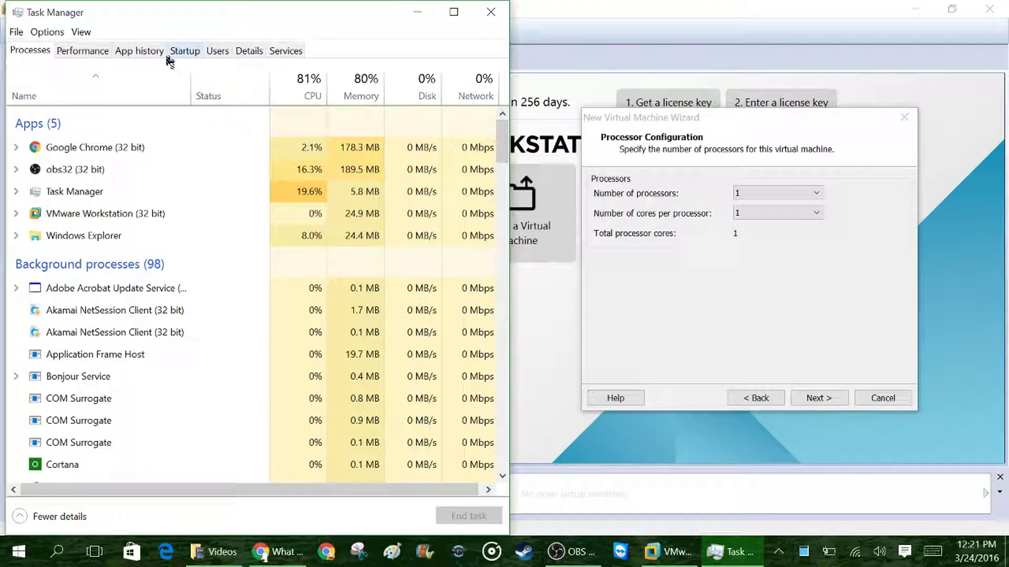
pyautogui.click(77, 54)
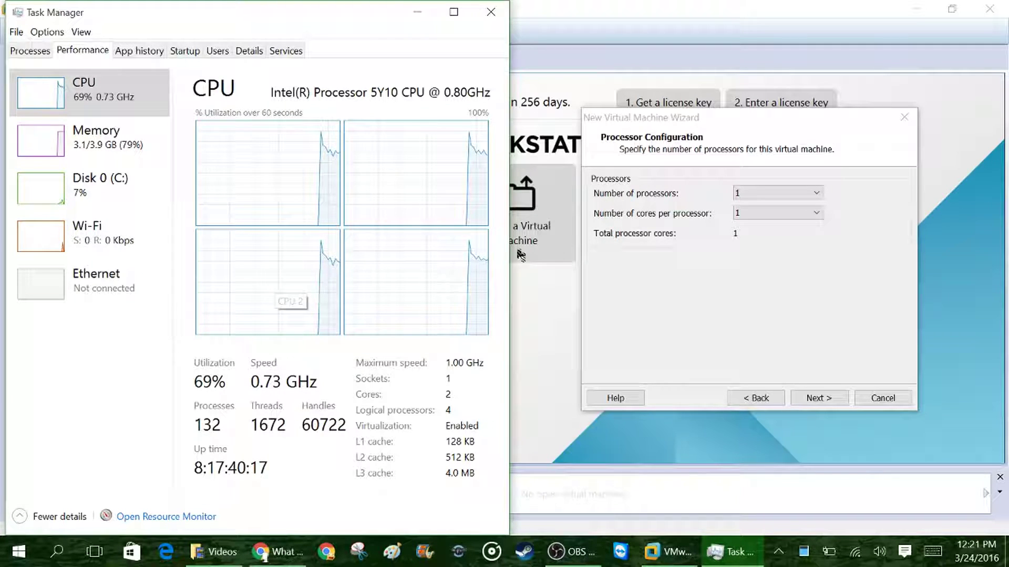
pyautogui.click(744, 213)
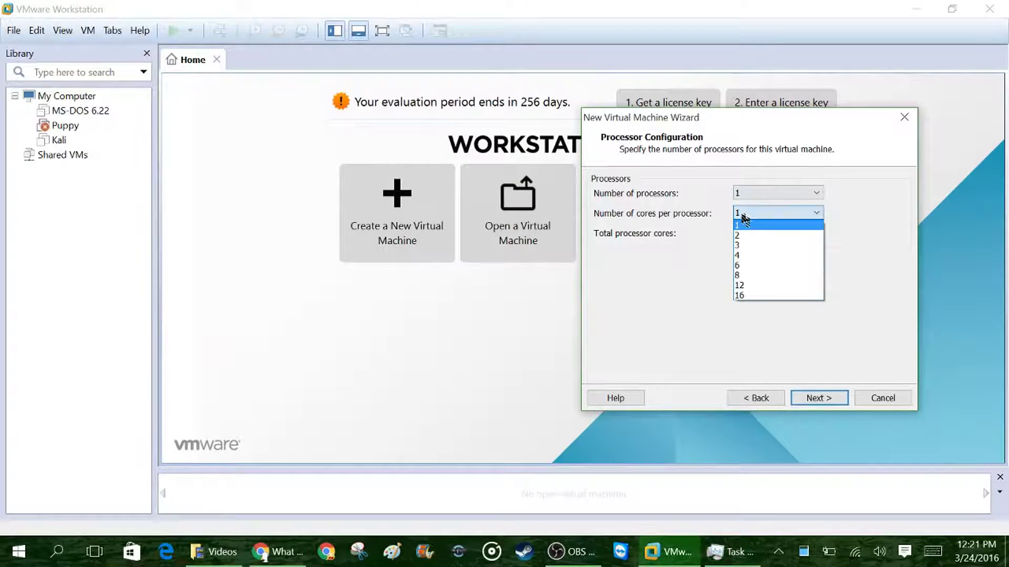
pyautogui.click(751, 255)
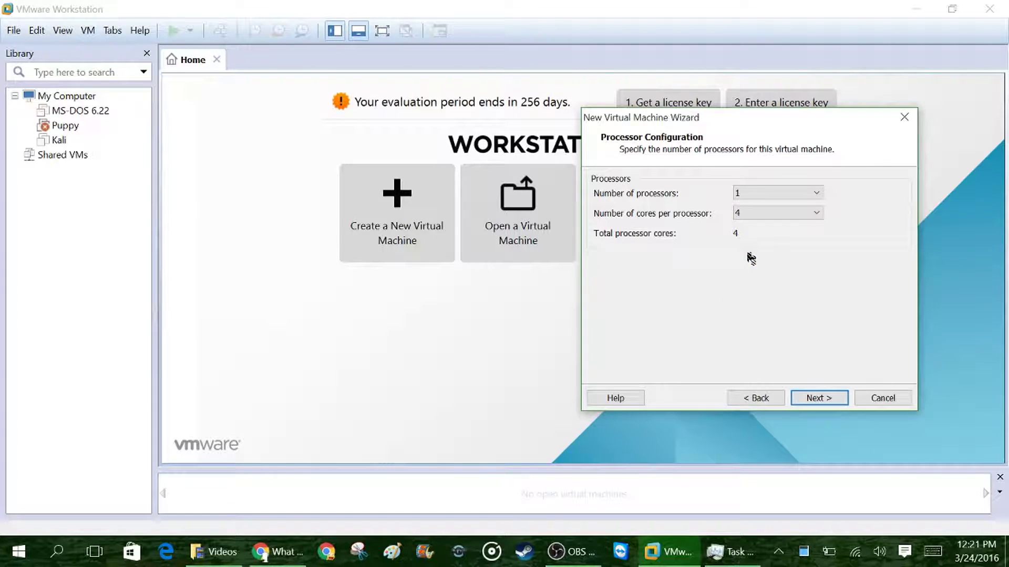
# Review the host's CPU graphs by logical processor in Task Manager, then return to the virtual machine wizard
pyautogui.click(736, 557)
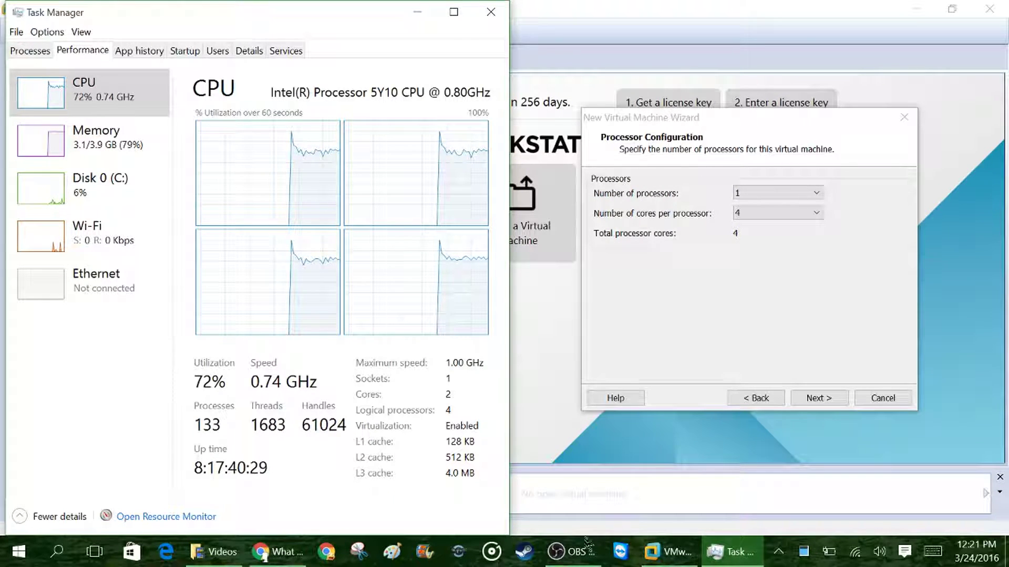
pyautogui.rightClick(275, 154)
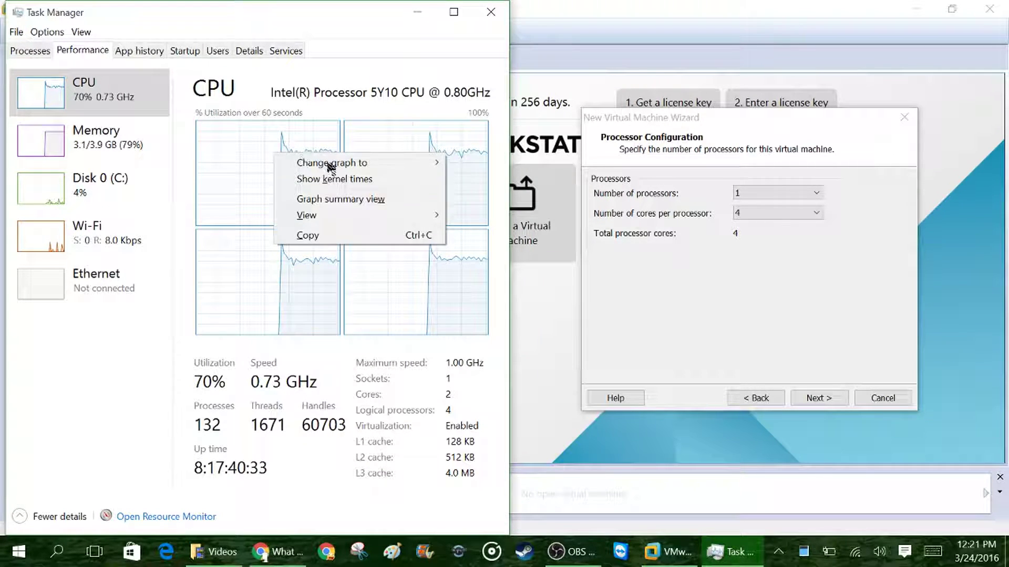
pyautogui.moveTo(331, 168)
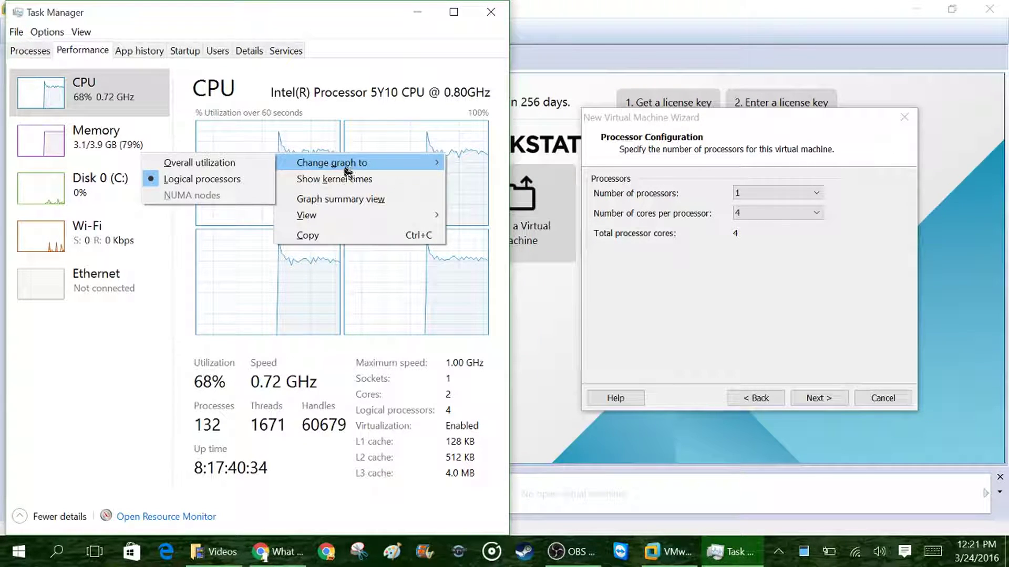
pyautogui.click(234, 181)
pyautogui.click(633, 297)
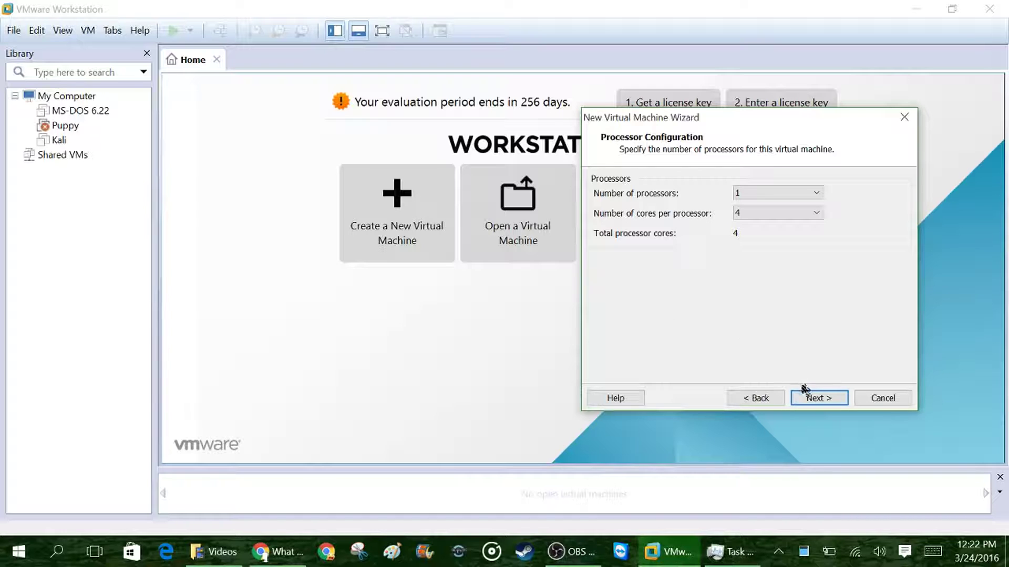
# Accept the processor configuration and set the virtual machine's memory to 2048 MB
pyautogui.click(820, 402)
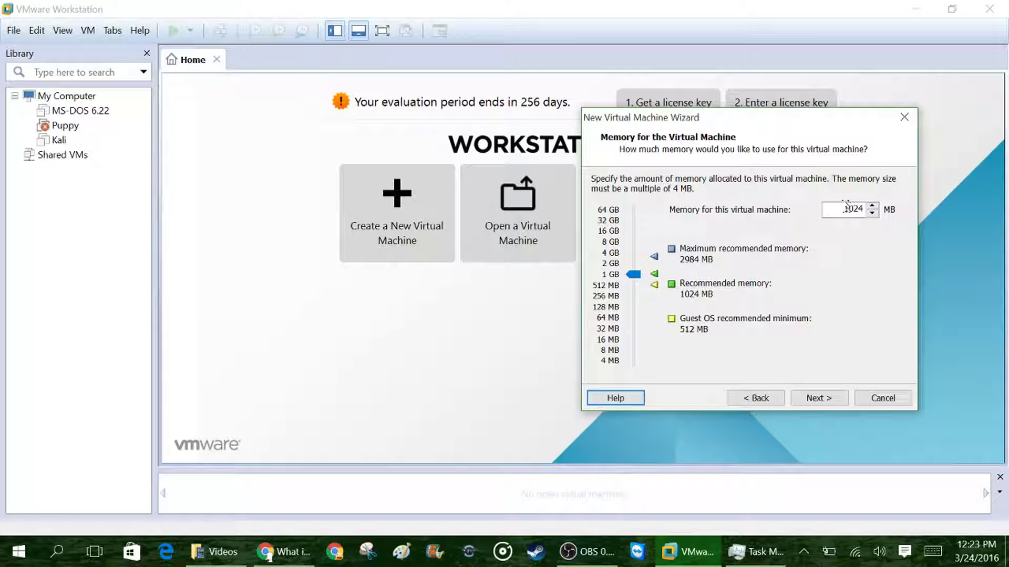
pyautogui.doubleClick(847, 209)
pyautogui.write('2048')
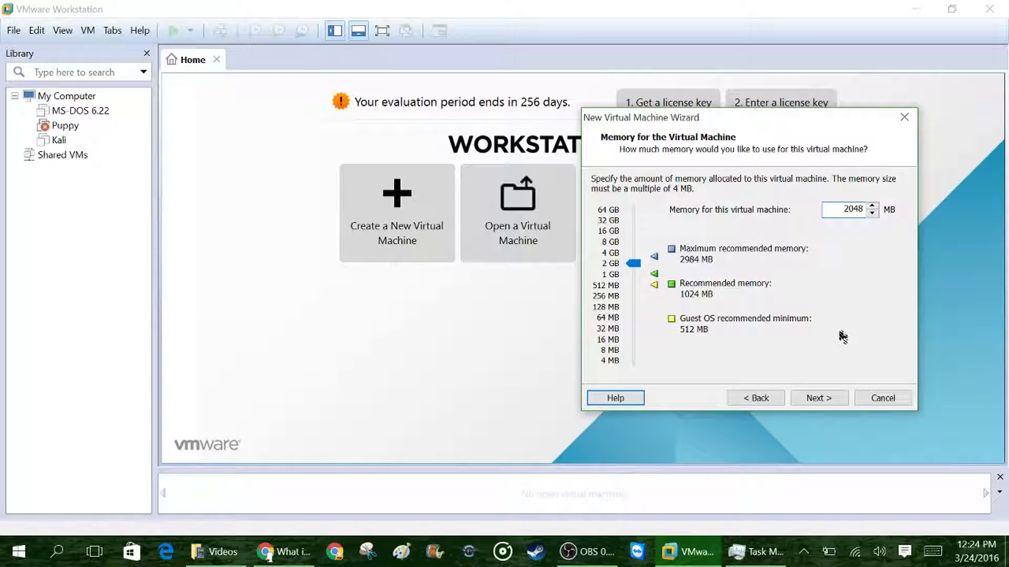
pyautogui.click(801, 400)
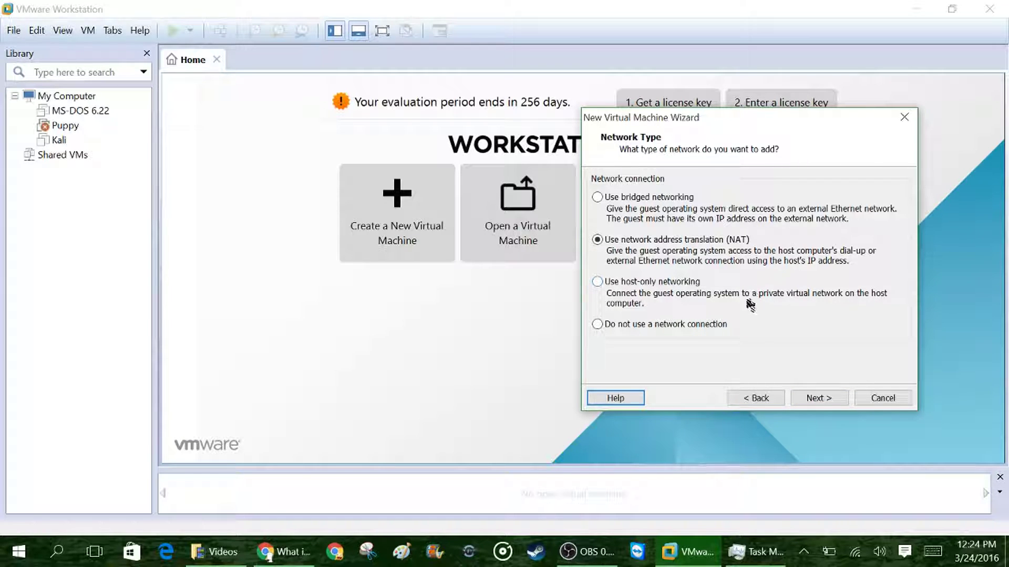
# Keep NAT networking and the LSI Logic controller, and choose SATA as the virtual disk type
pyautogui.click(804, 405)
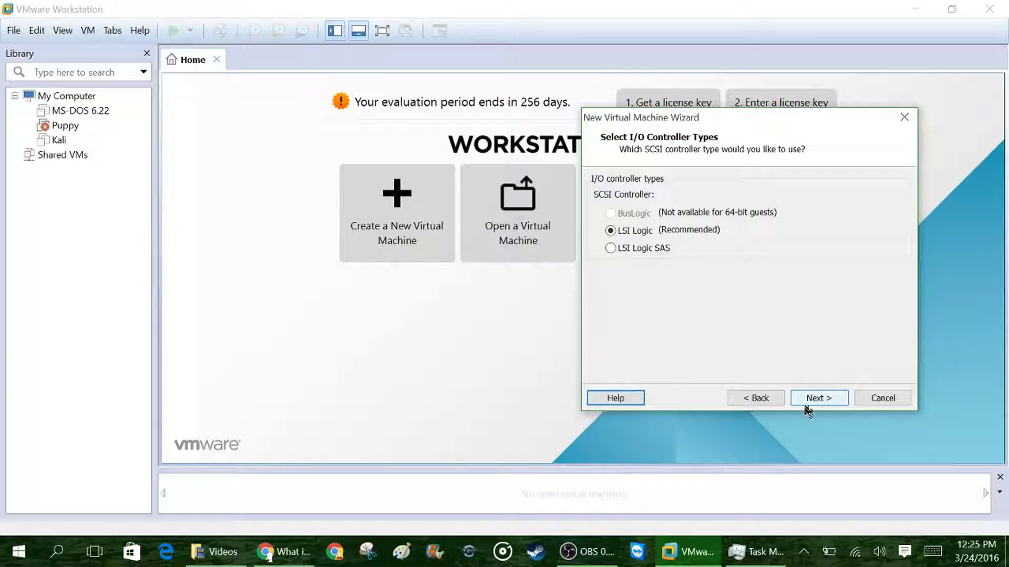
pyautogui.click(806, 405)
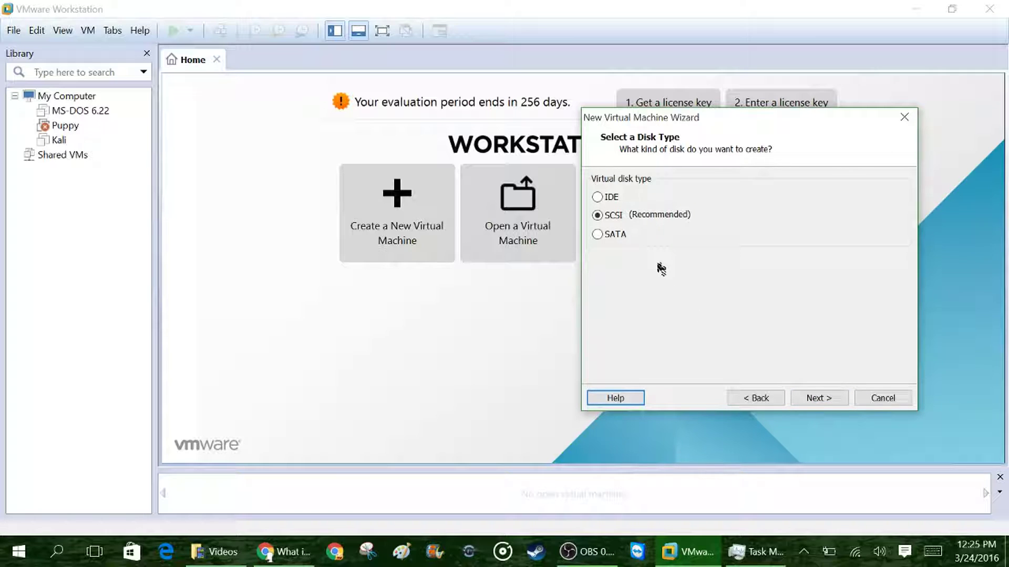
pyautogui.click(614, 236)
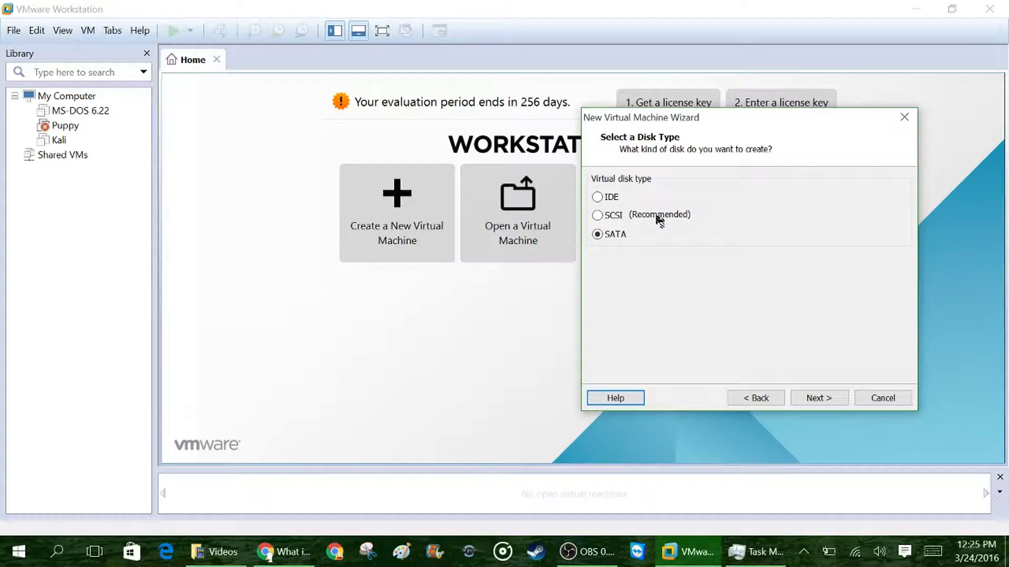
pyautogui.click(833, 405)
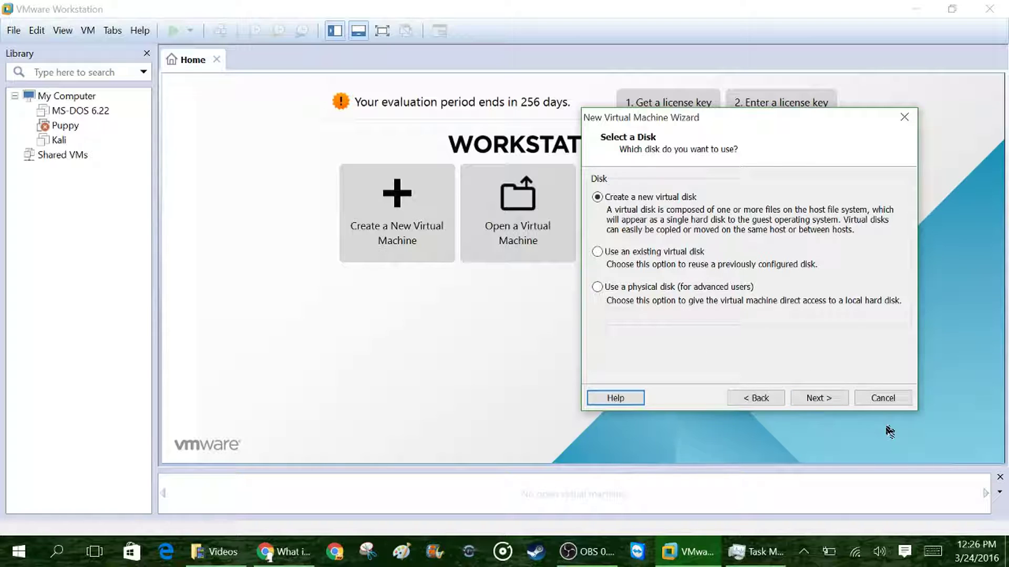
# Create a new 10 GB virtual disk split into multiple files with the suggested file name, and finish creating the virtual machine
pyautogui.click(802, 401)
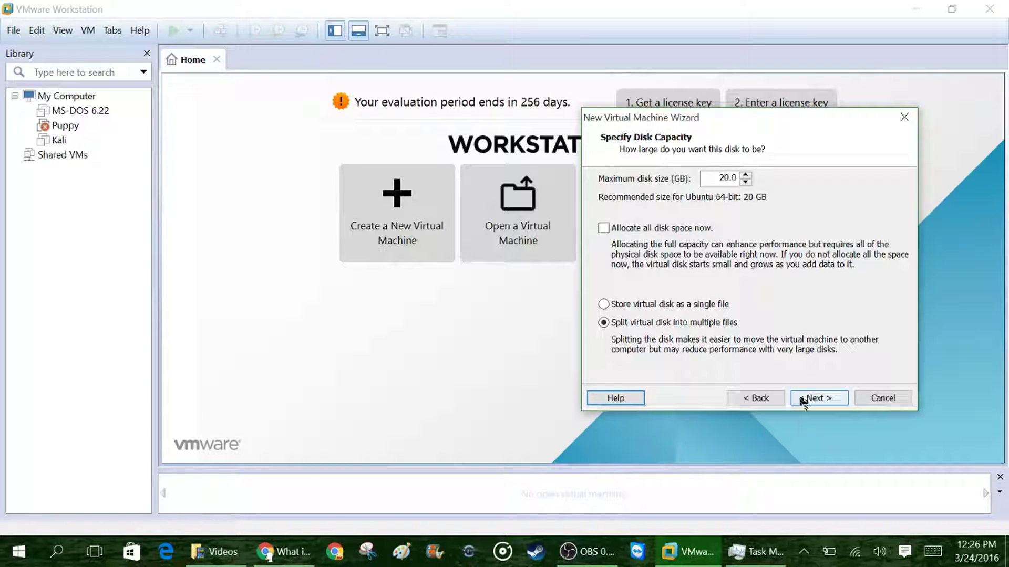
pyautogui.doubleClick(720, 178)
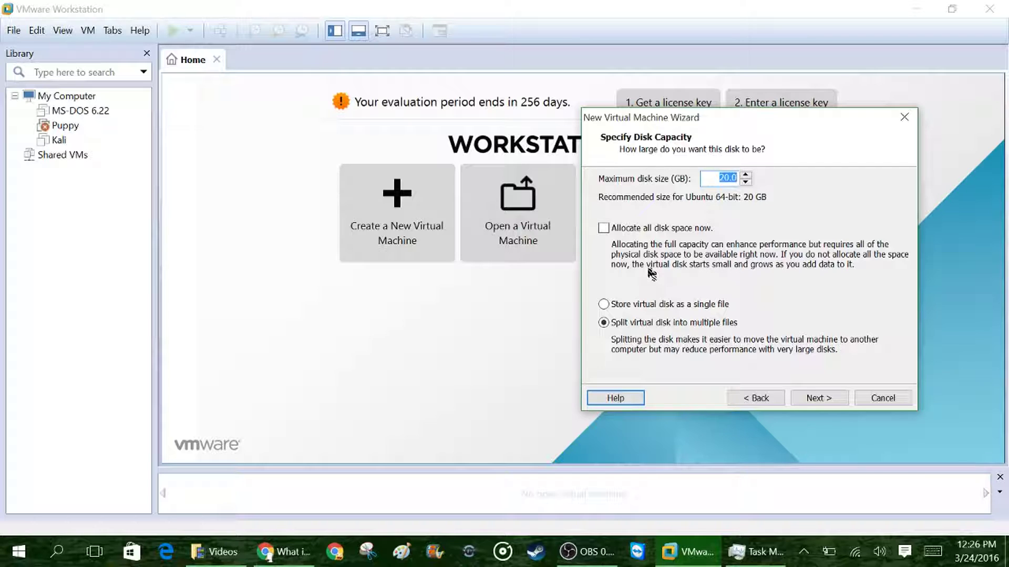
pyautogui.write('10')
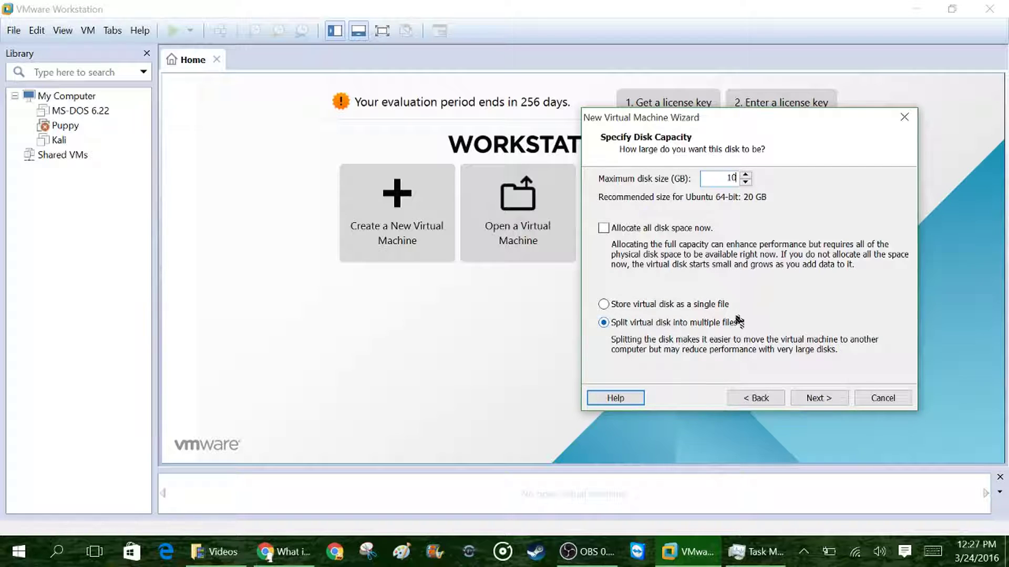
pyautogui.click(804, 398)
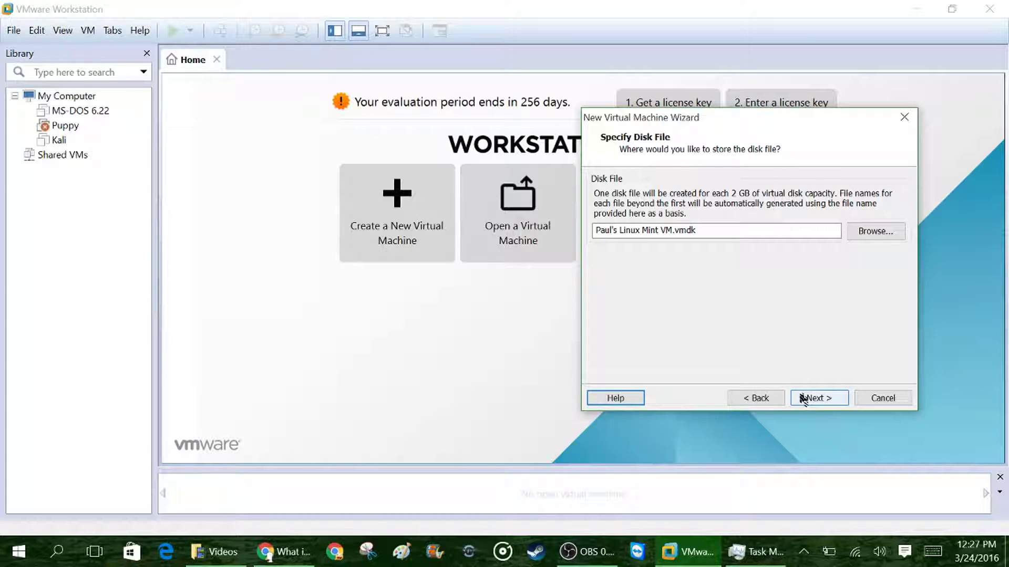
pyautogui.click(803, 398)
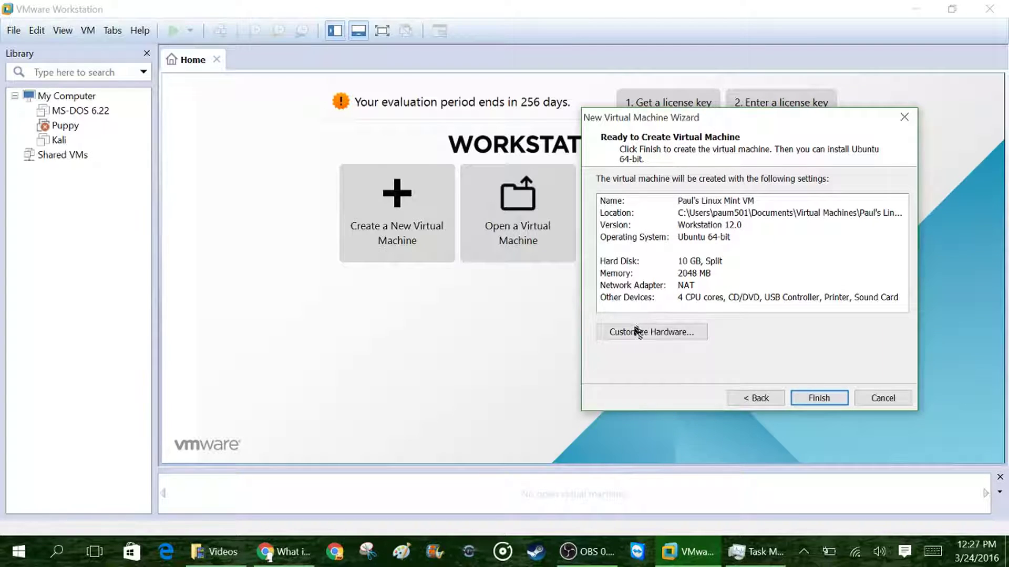
pyautogui.click(805, 401)
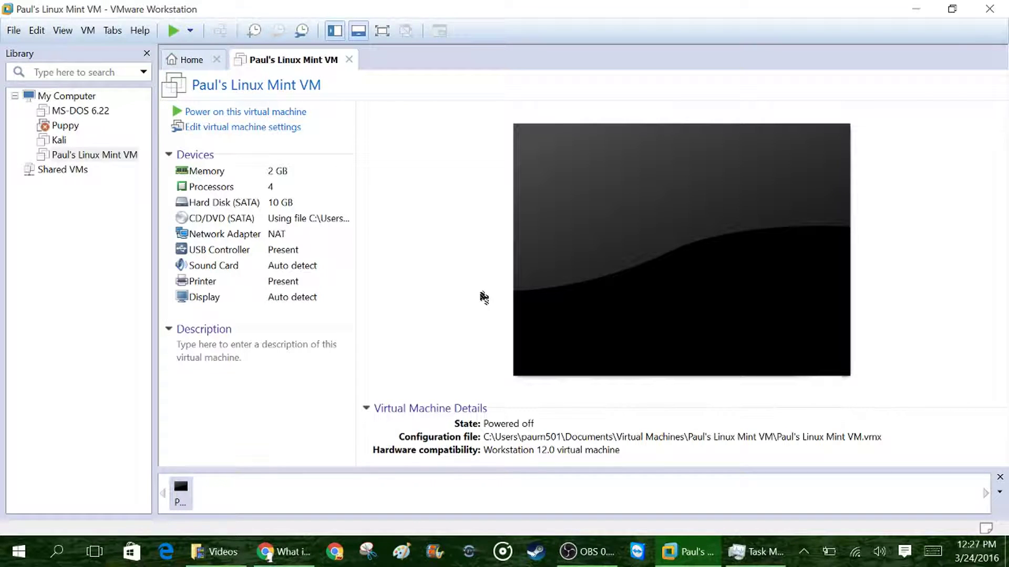
# Power on the new virtual machine, dismiss the removable devices hint and interrupt the automatic boot to show the Linux Mint boot menu
pyautogui.click(231, 113)
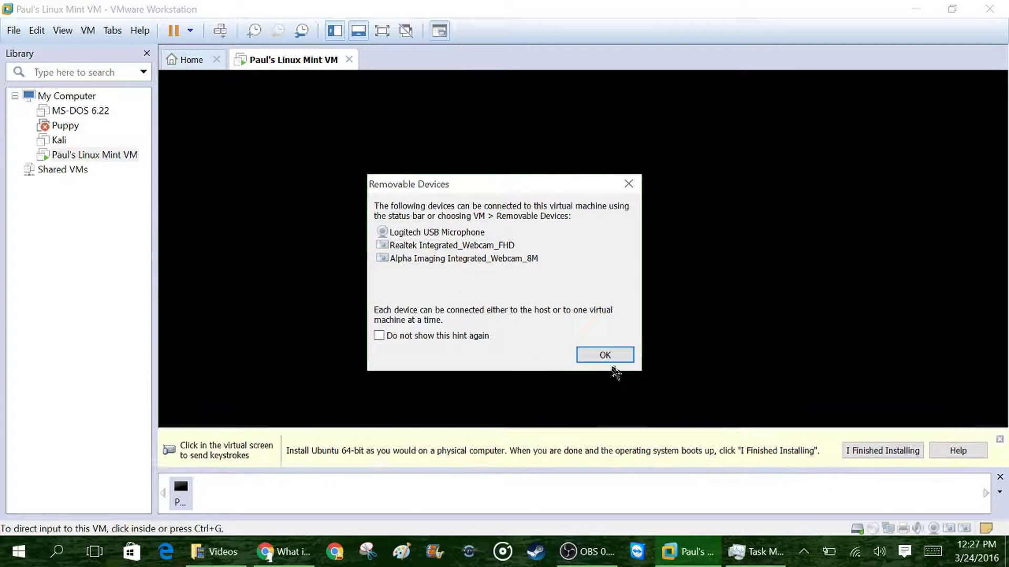
pyautogui.click(610, 356)
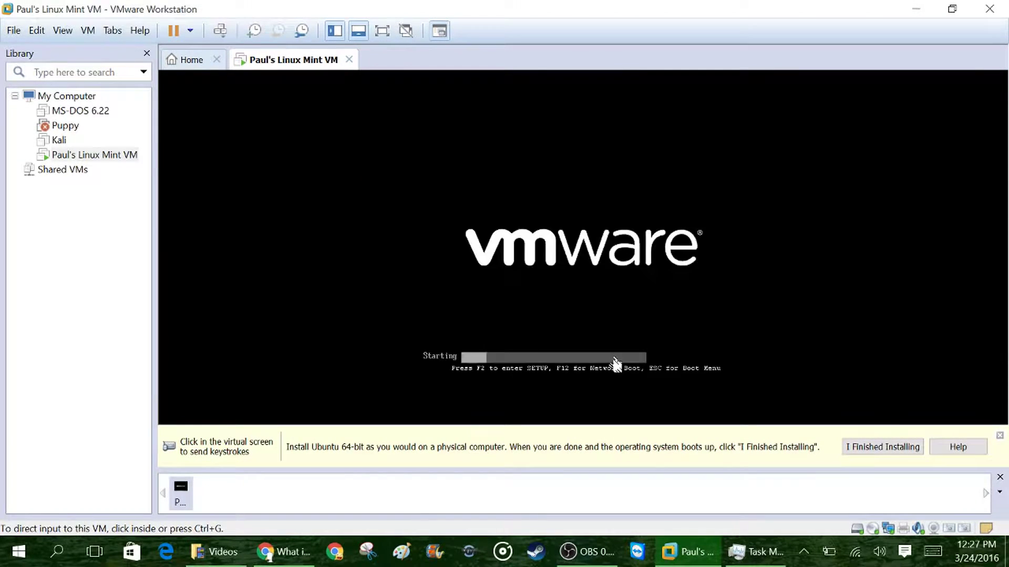
pyautogui.hotkey('ctrl', 'g')
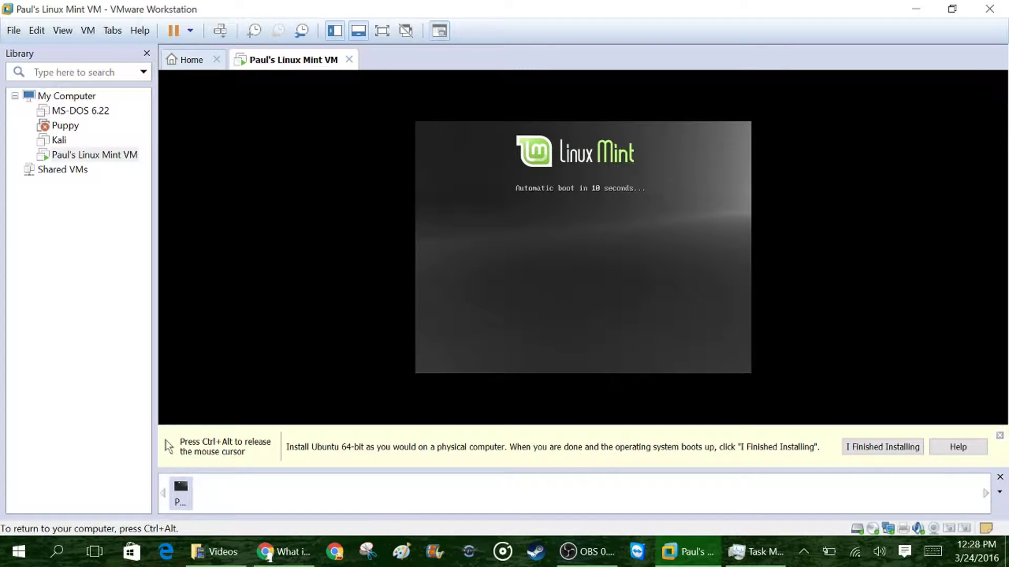
pyautogui.press('Escape')
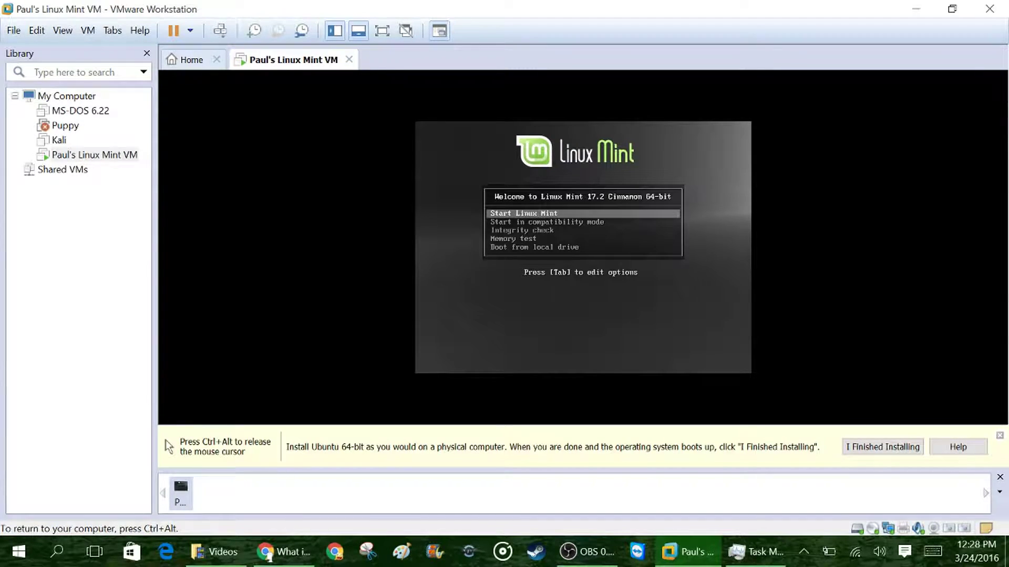
# Release input from the virtual machine to the host, minimize the VMware window and restore it
pyautogui.hotkey('ctrl', 'alt')
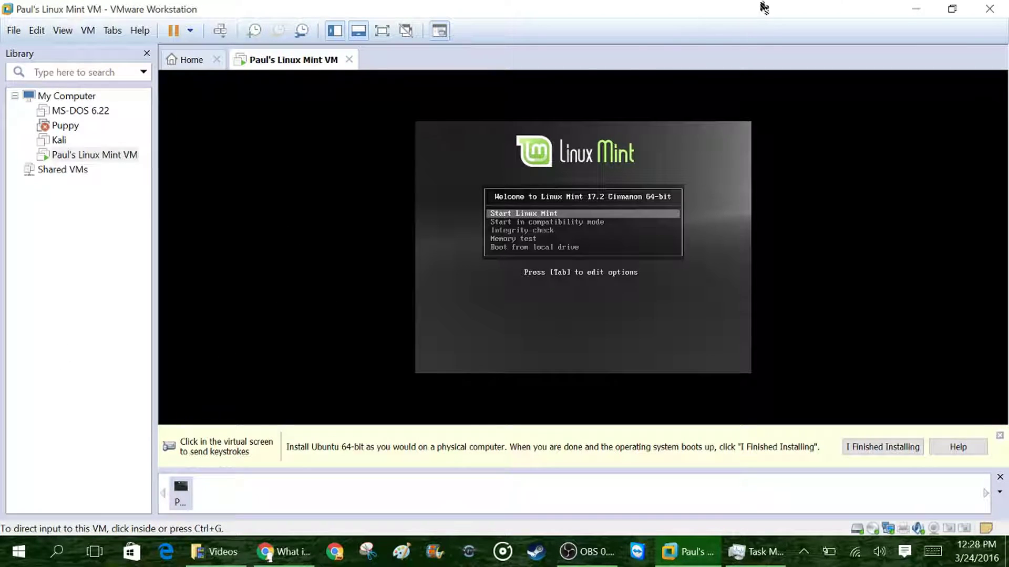
pyautogui.click(918, 10)
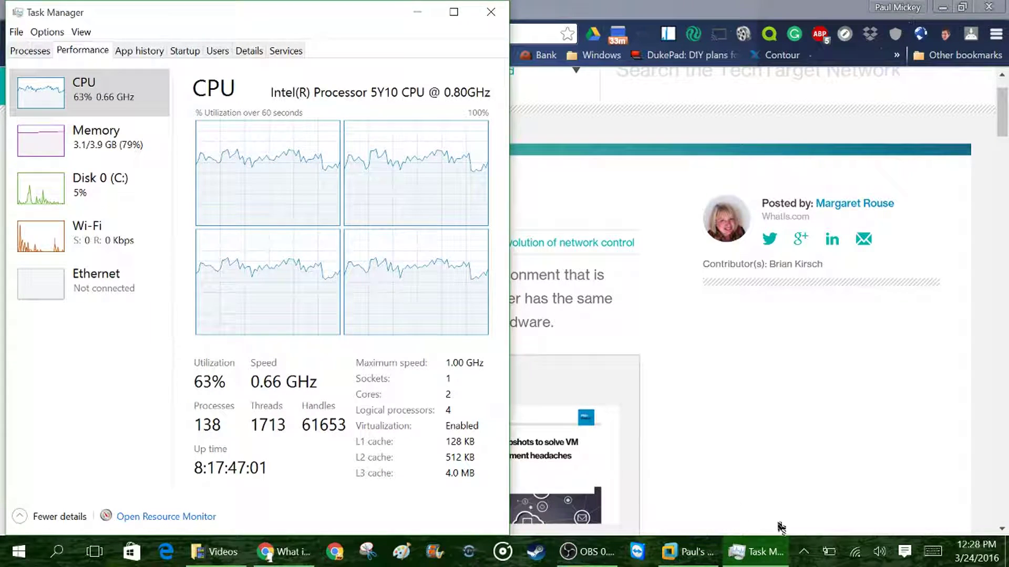
pyautogui.click(688, 552)
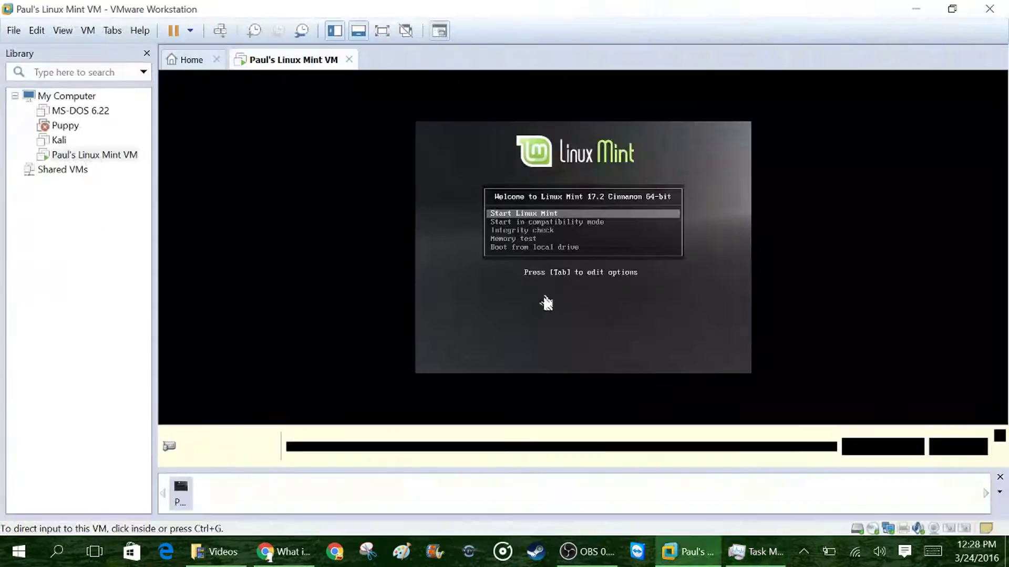
# Show the virtual machine in full screen, release input to open the host's Start menu, and return to the windowed view
pyautogui.click(62, 31)
pyautogui.click(67, 47)
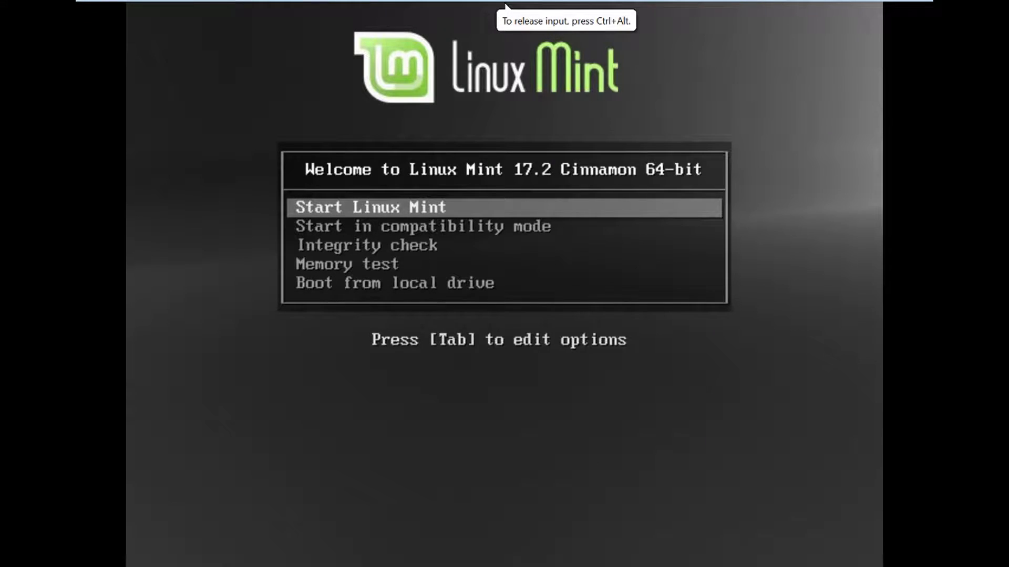
pyautogui.hotkey('ctrl', 'alt')
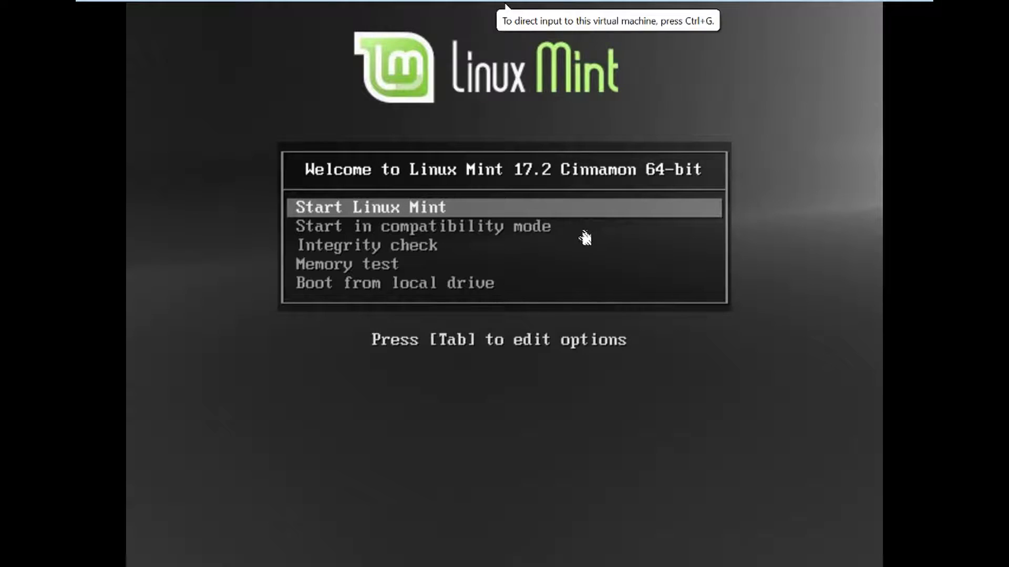
pyautogui.press('super')
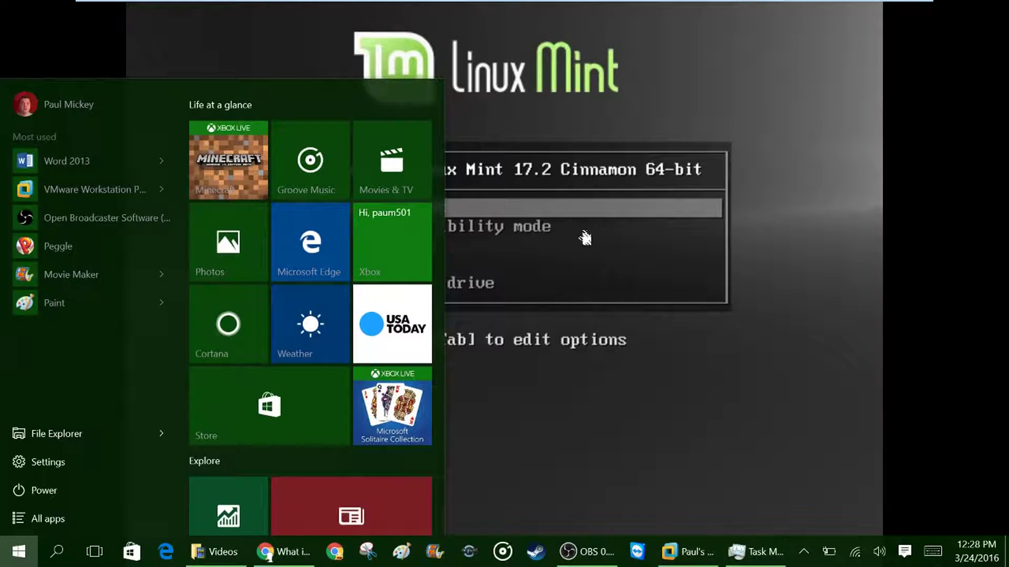
pyautogui.click(581, 225)
pyautogui.moveTo(725, 2)
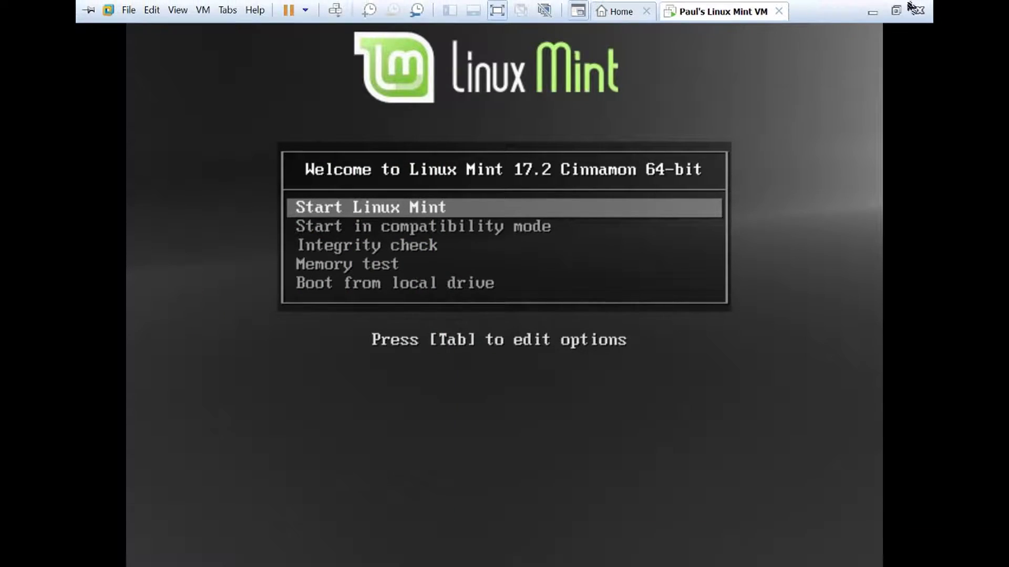
pyautogui.click(896, 10)
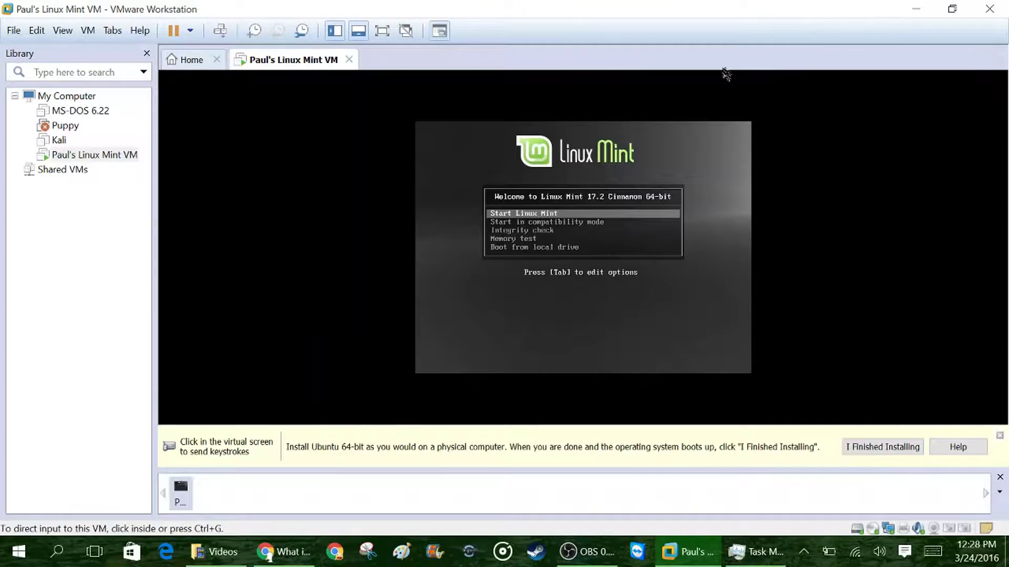
# Switch the virtual machine to full screen and choose Start Linux Mint in the boot menu
pyautogui.click(62, 30)
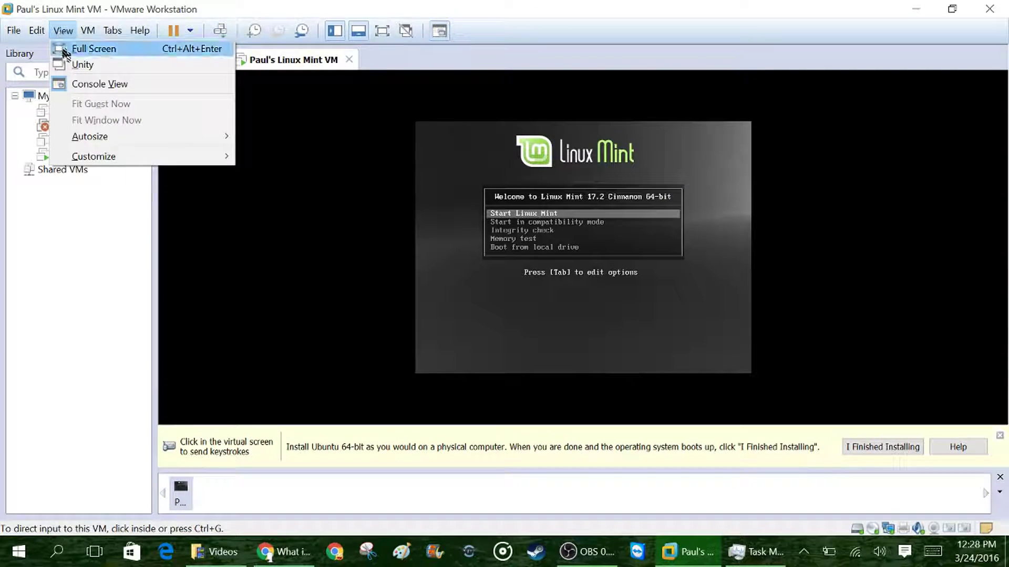
pyautogui.click(87, 47)
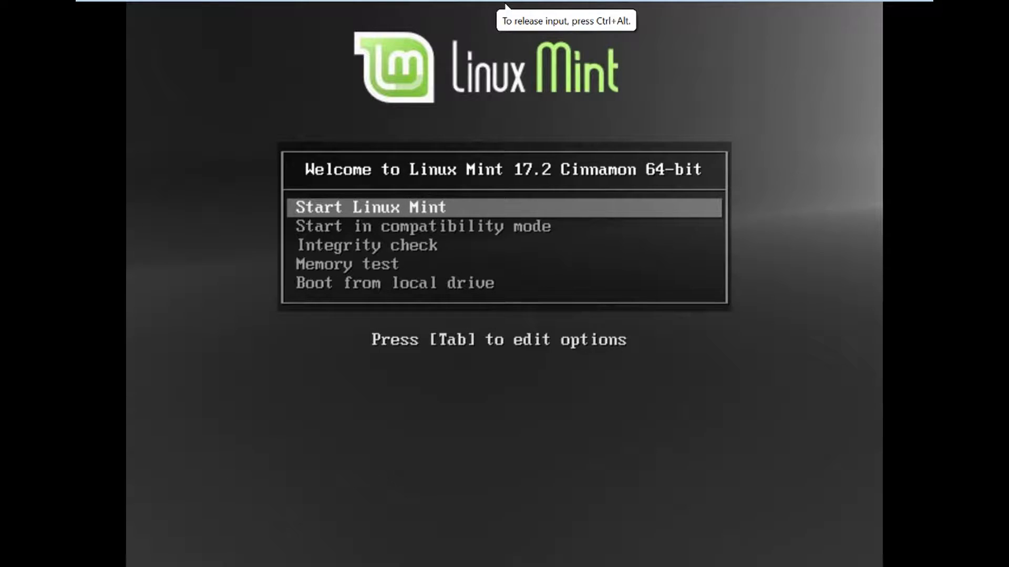
pyautogui.press('Return')
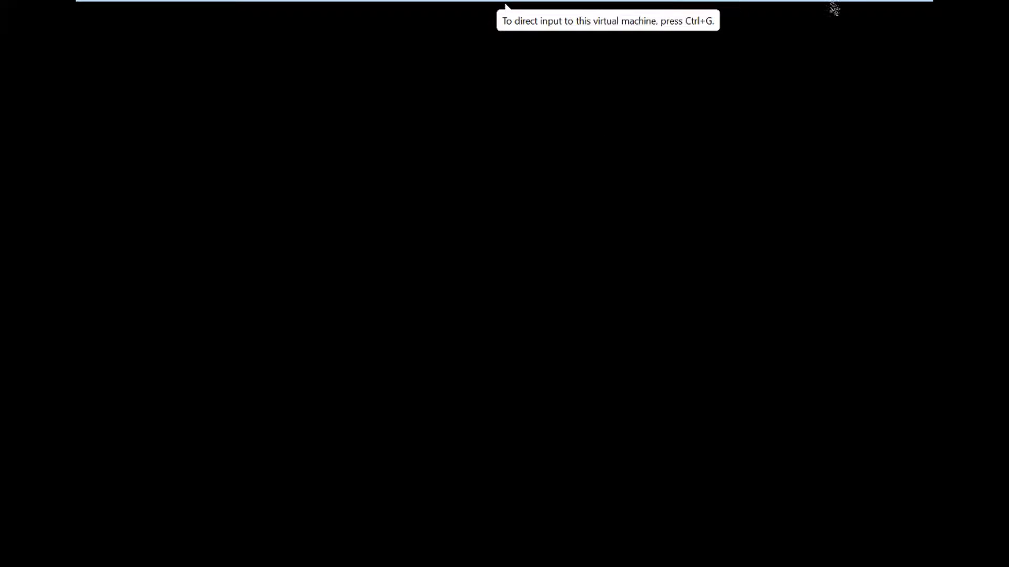
# Return the booting virtual machine to the windowed view, direct input into it and release it back to the host
pyautogui.click(894, 8)
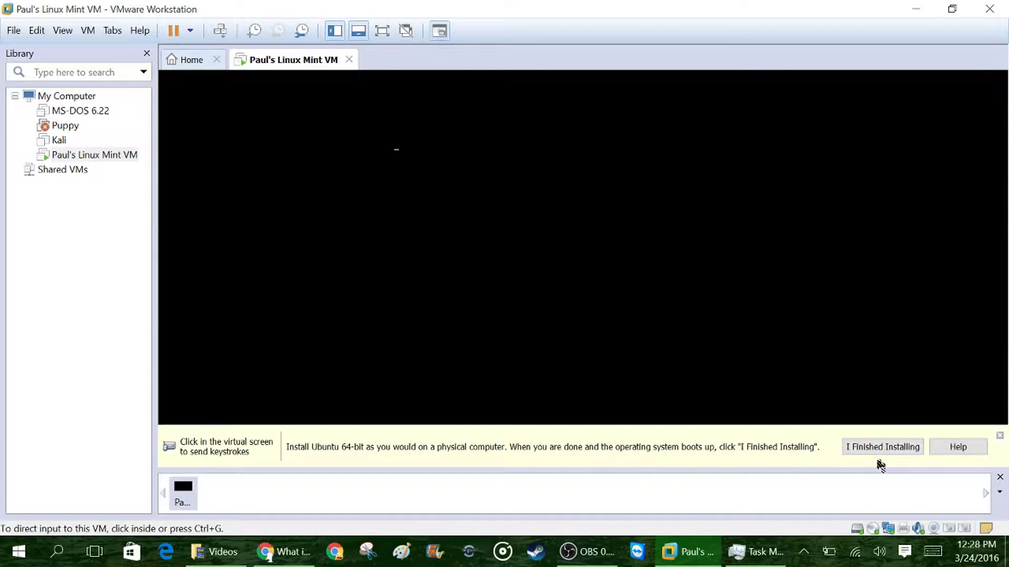
pyautogui.click(647, 289)
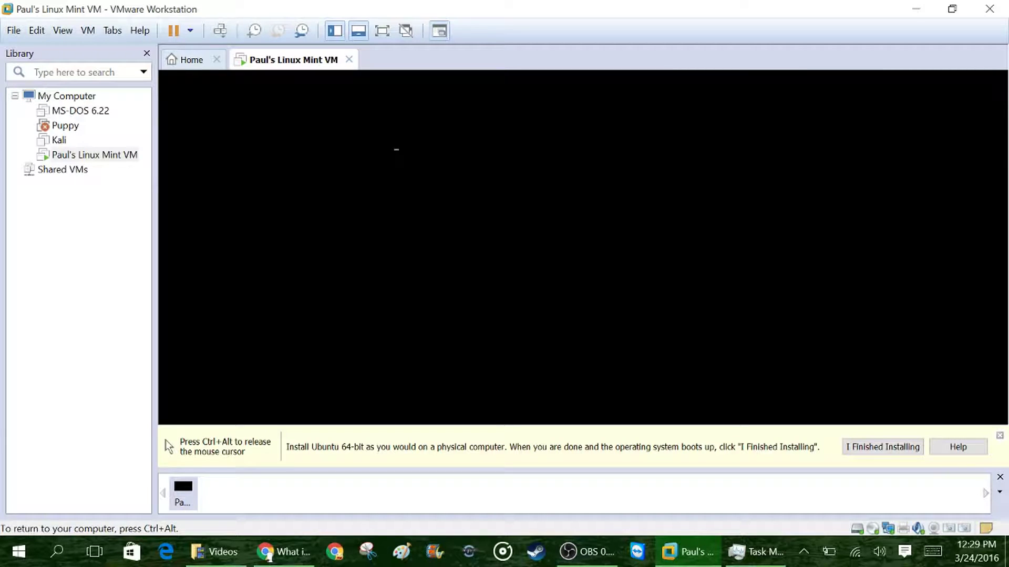
pyautogui.hotkey('ctrl', 'alt')
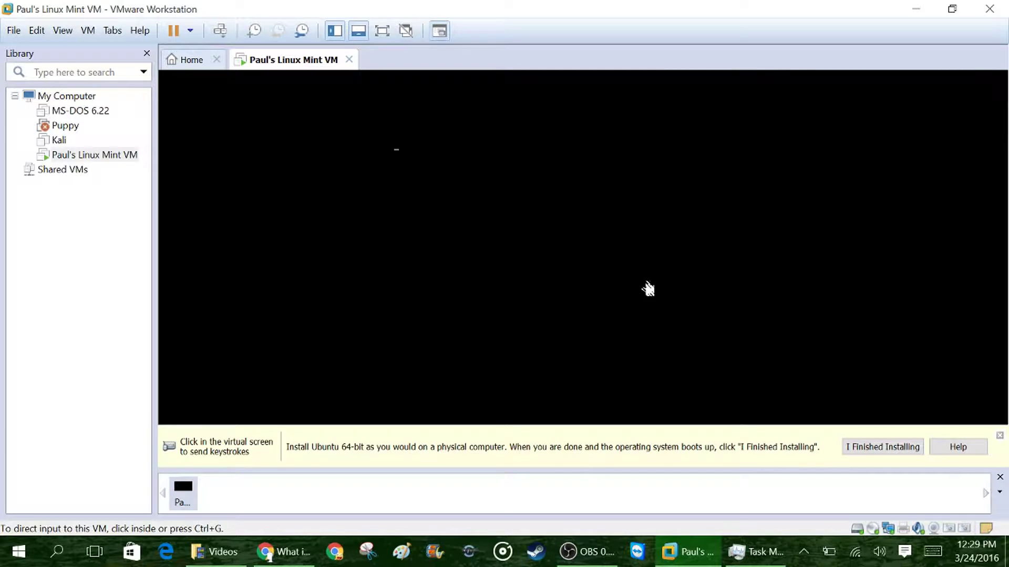
# Direct input into the virtual machine, release it back to the host, and return the full-screen Linux Mint desktop to the windowed view
pyautogui.click(538, 230)
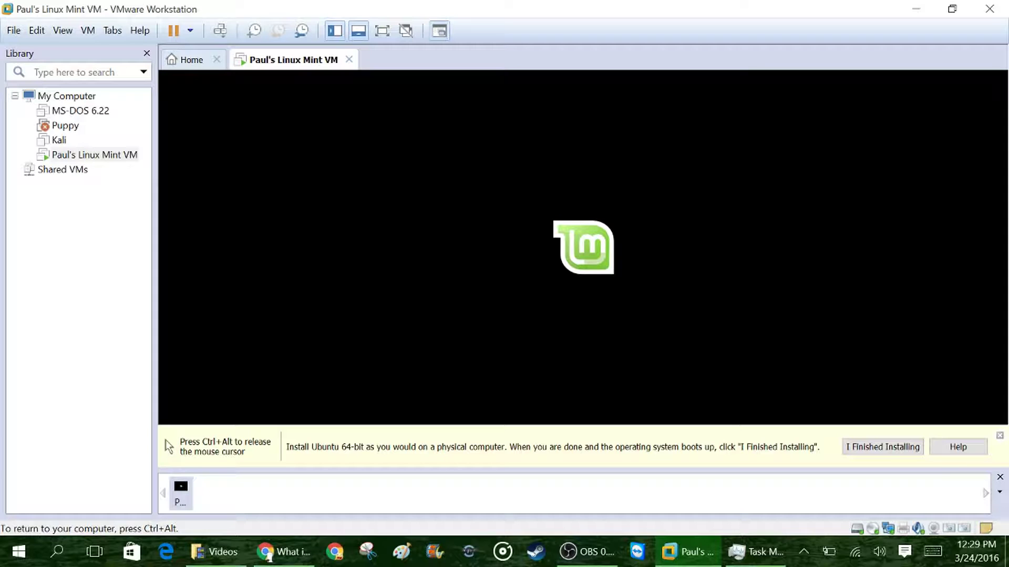
pyautogui.hotkey('ctrl', 'alt')
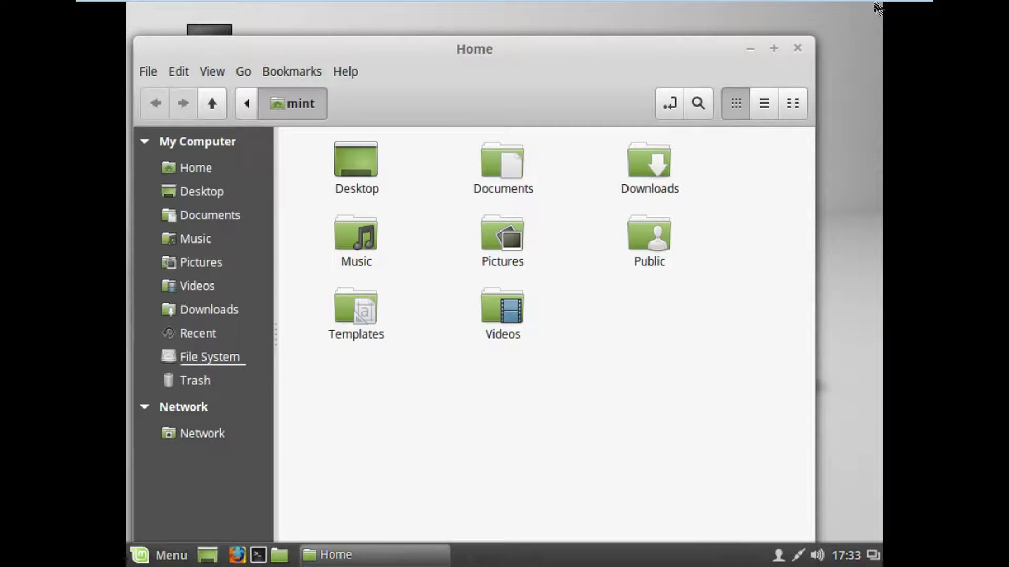
pyautogui.click(678, 4)
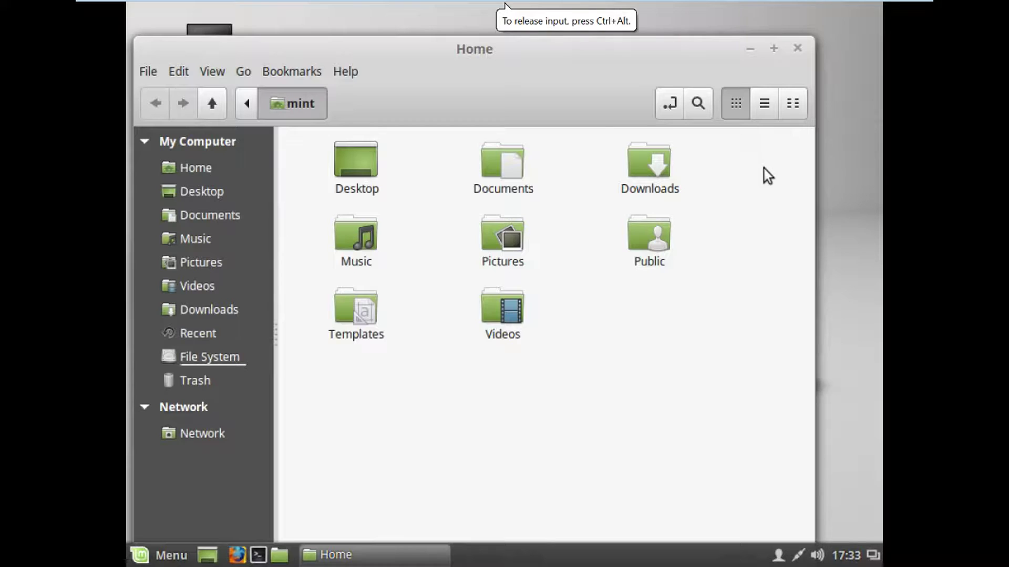
pyautogui.hotkey('ctrl', 'alt')
pyautogui.moveTo(759, 4)
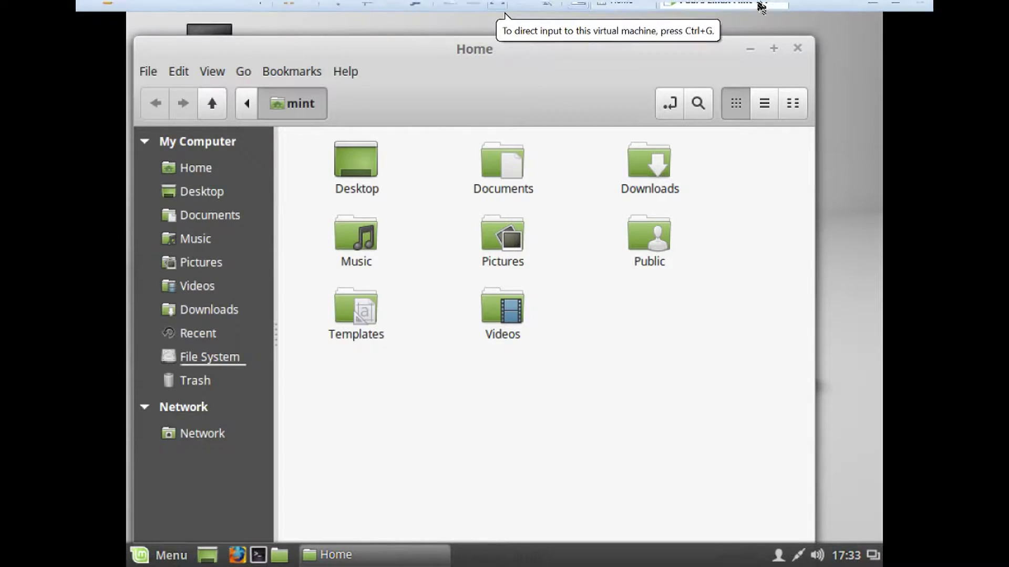
pyautogui.click(896, 10)
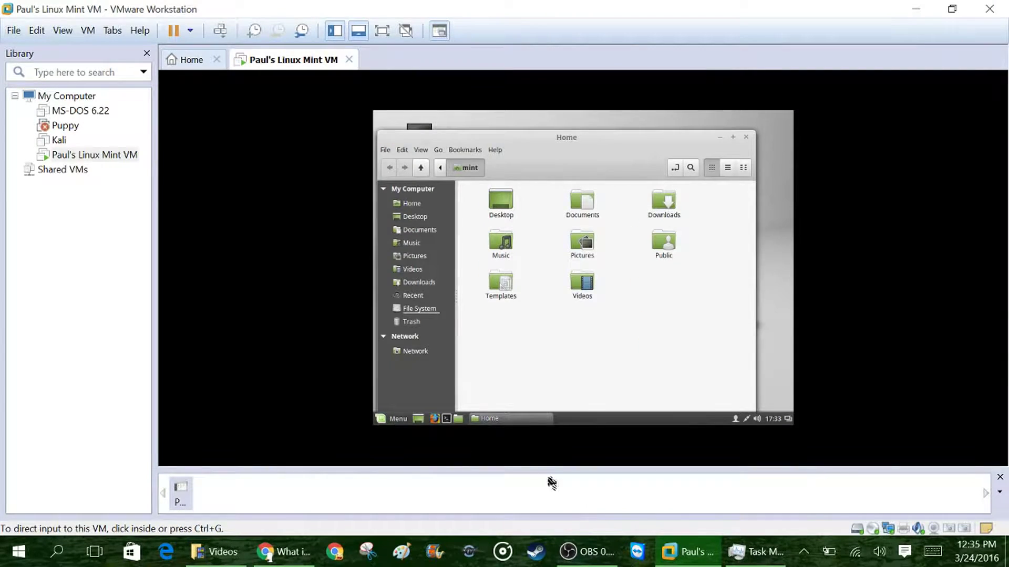
# Open the Linux Mint application menu, switch the virtual machine to full screen and close the application menu
pyautogui.click(387, 419)
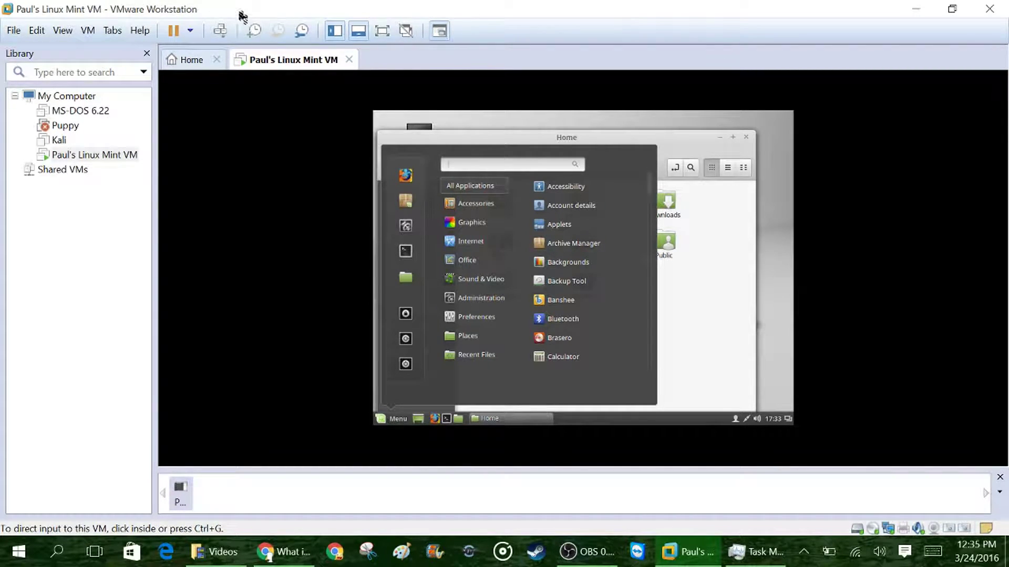
pyautogui.click(63, 31)
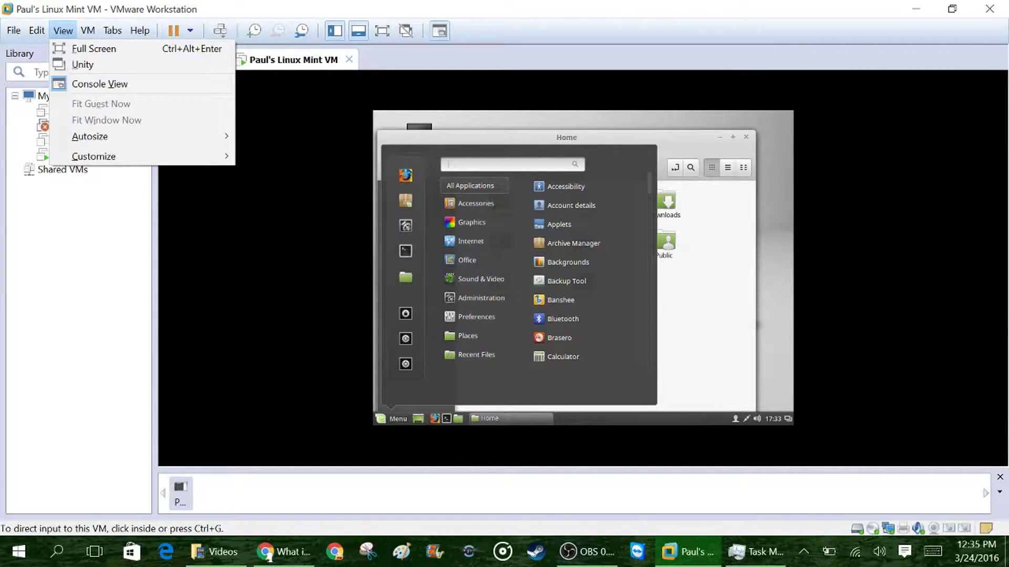
pyautogui.click(61, 48)
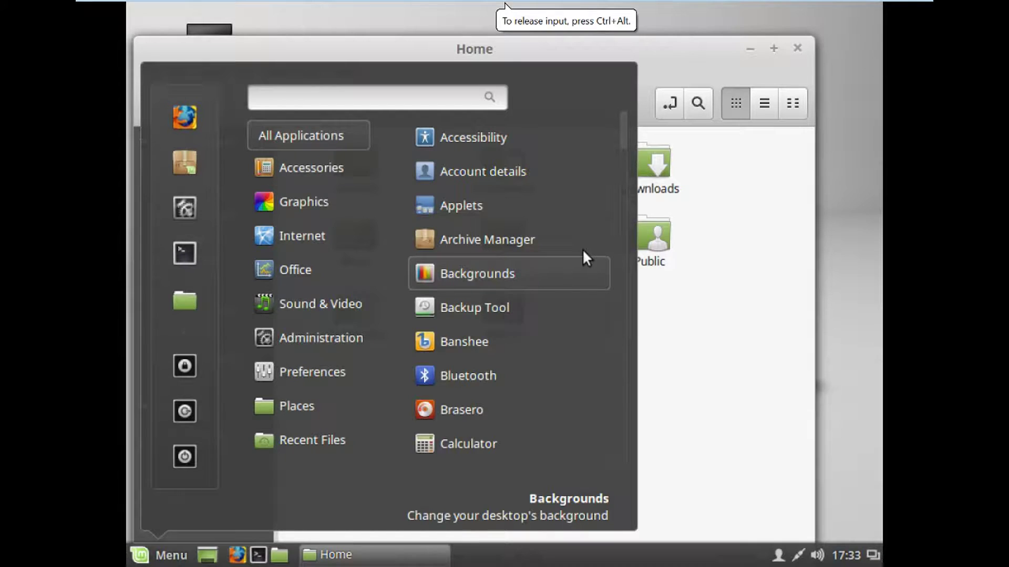
pyautogui.click(759, 335)
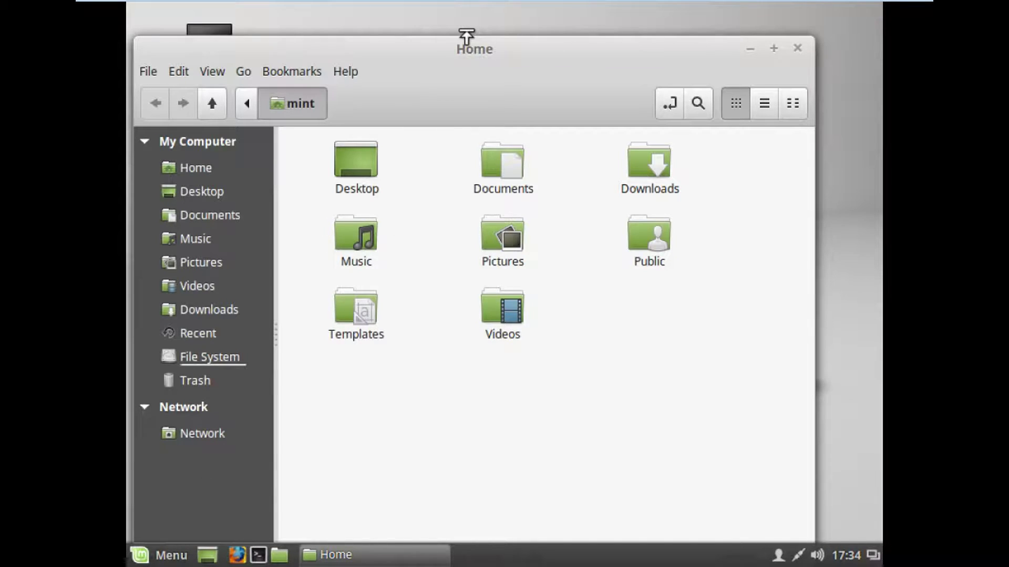
# Try to switch the full-screen virtual machine to Exclusive Mode and dismiss the resulting dialog
pyautogui.moveTo(435, 3)
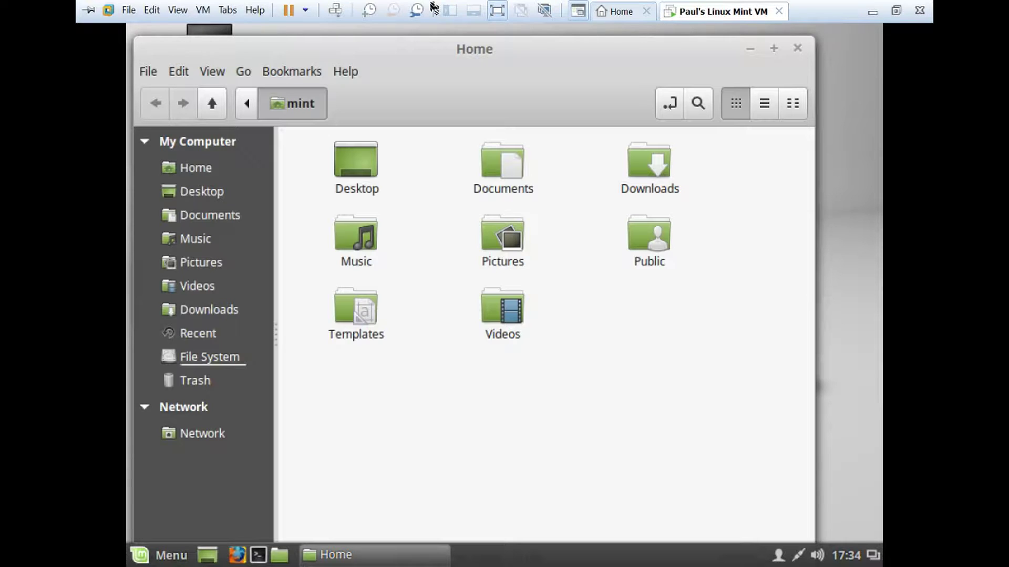
pyautogui.click(456, 177)
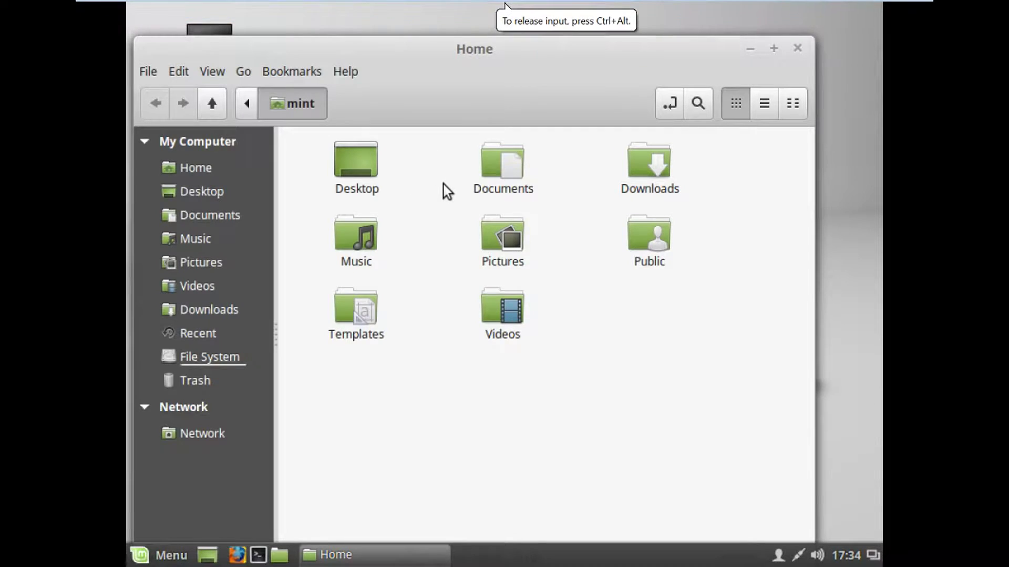
pyautogui.moveTo(400, 7)
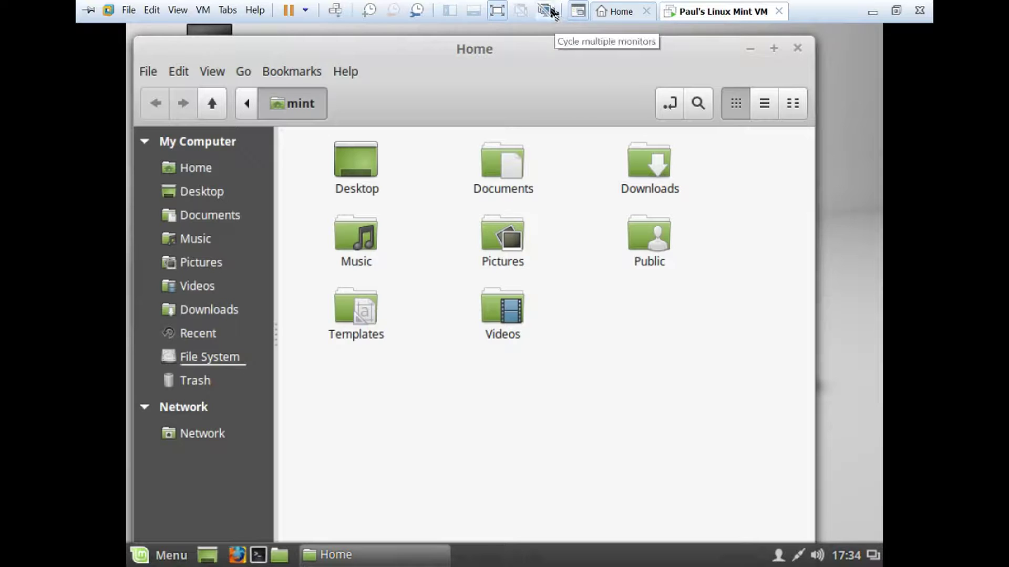
pyautogui.click(178, 9)
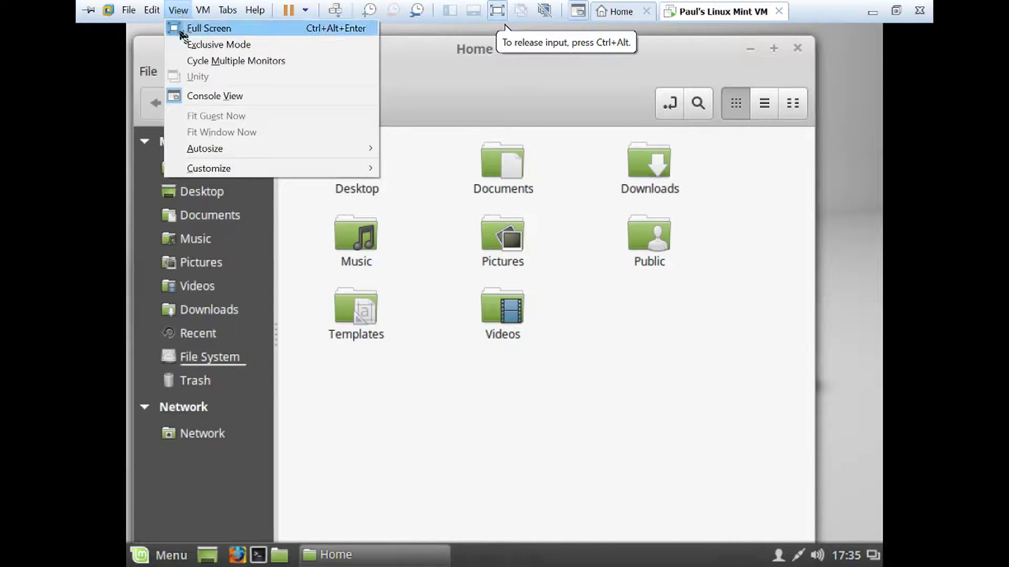
pyautogui.click(215, 45)
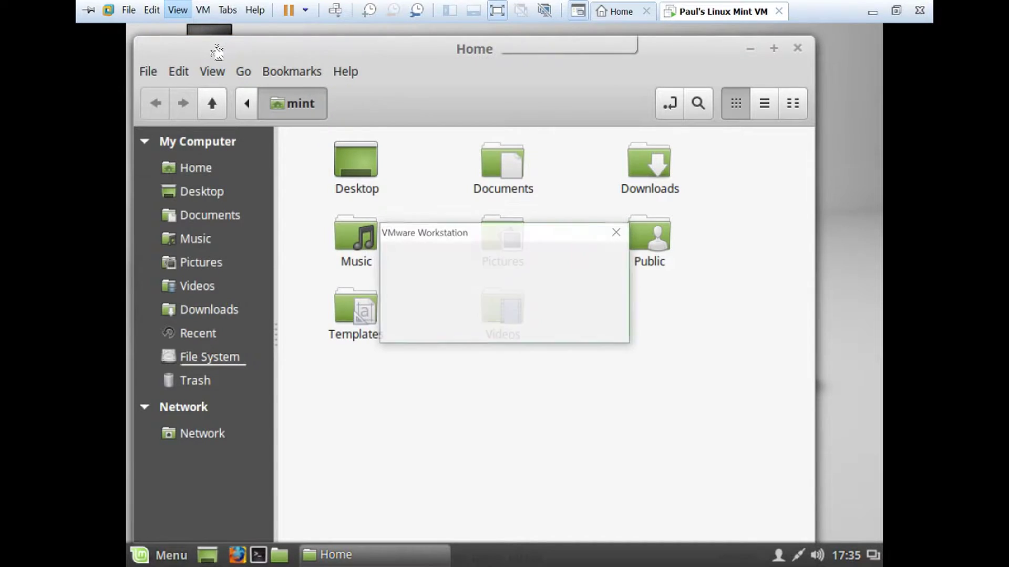
pyautogui.click(514, 328)
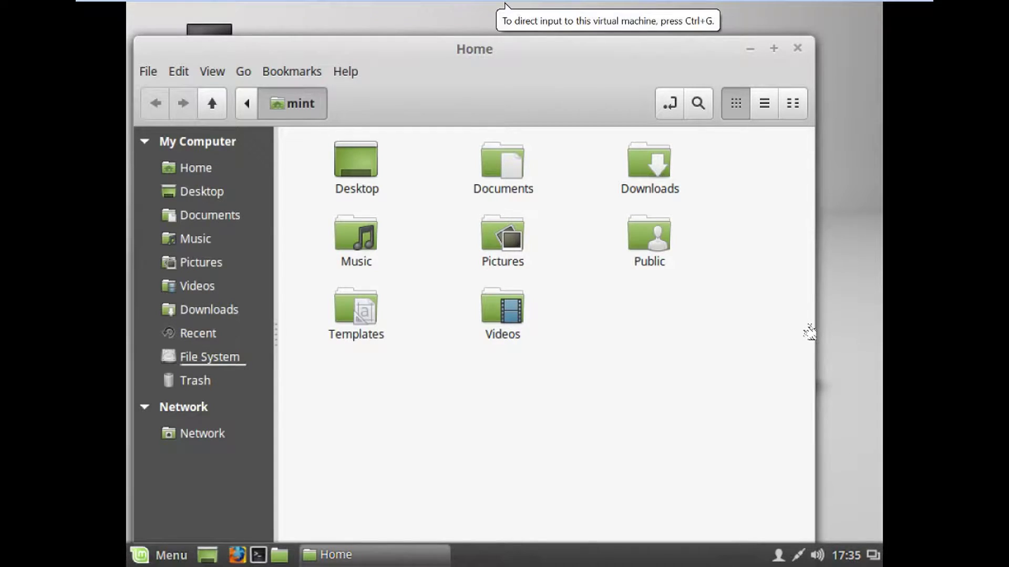
# Send Ctrl+Alt+Del to the Linux Mint guest and cancel the logout dialog
pyautogui.moveTo(562, 5)
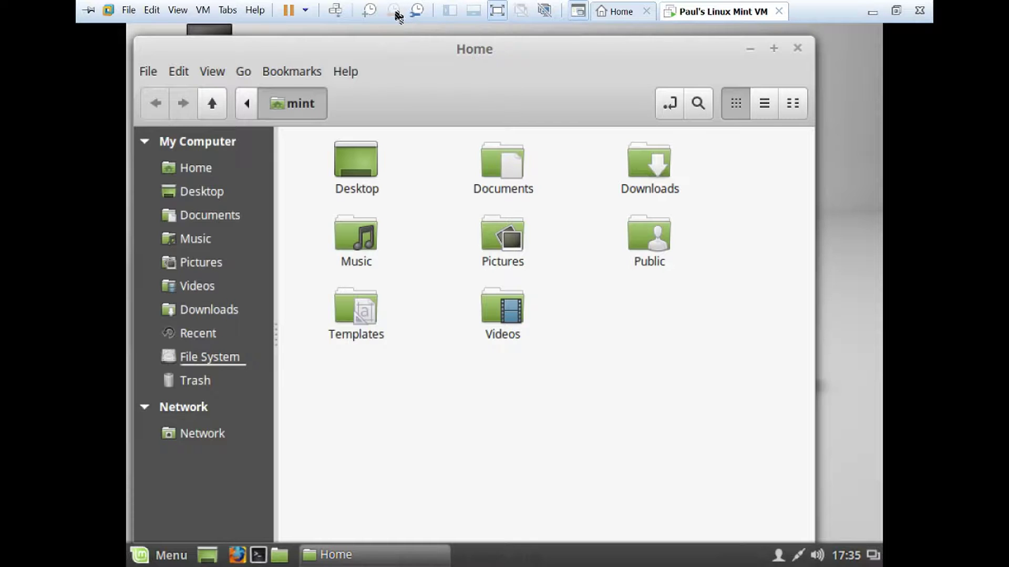
pyautogui.click(333, 13)
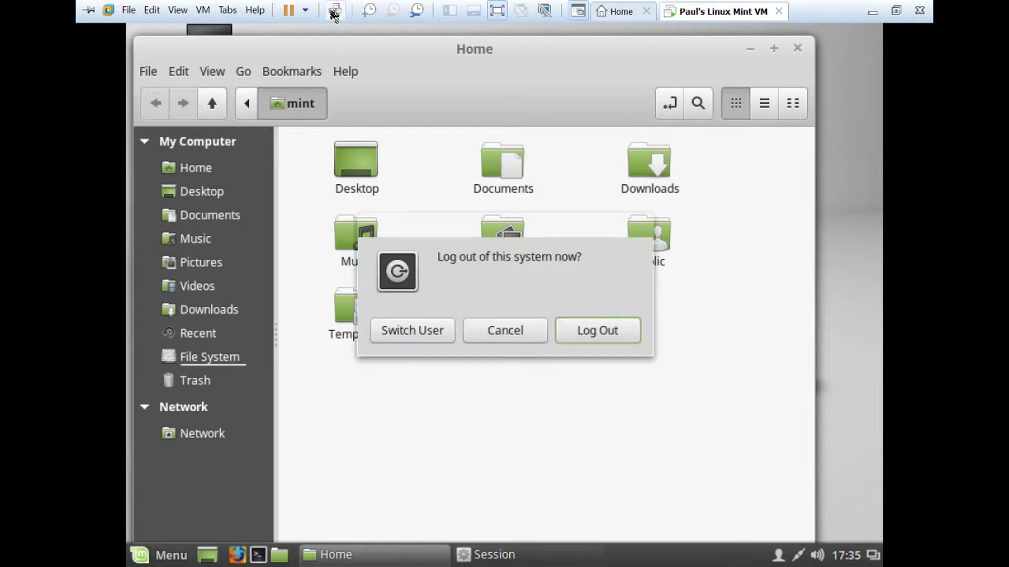
pyautogui.click(492, 331)
pyautogui.click(491, 330)
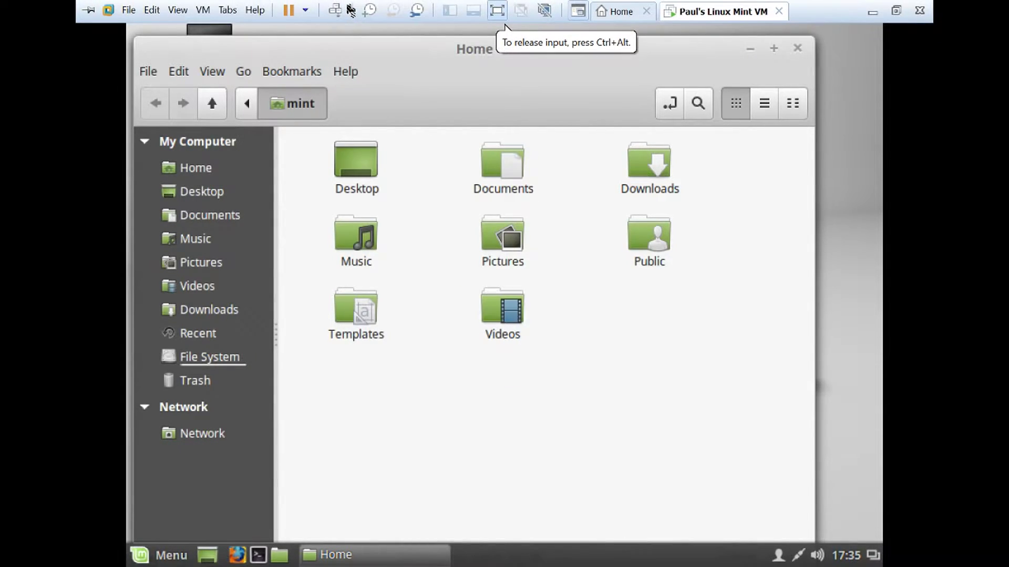
# Look at the VMware power options, dismiss them and shut down Linux Mint from within the guest system
pyautogui.click(307, 11)
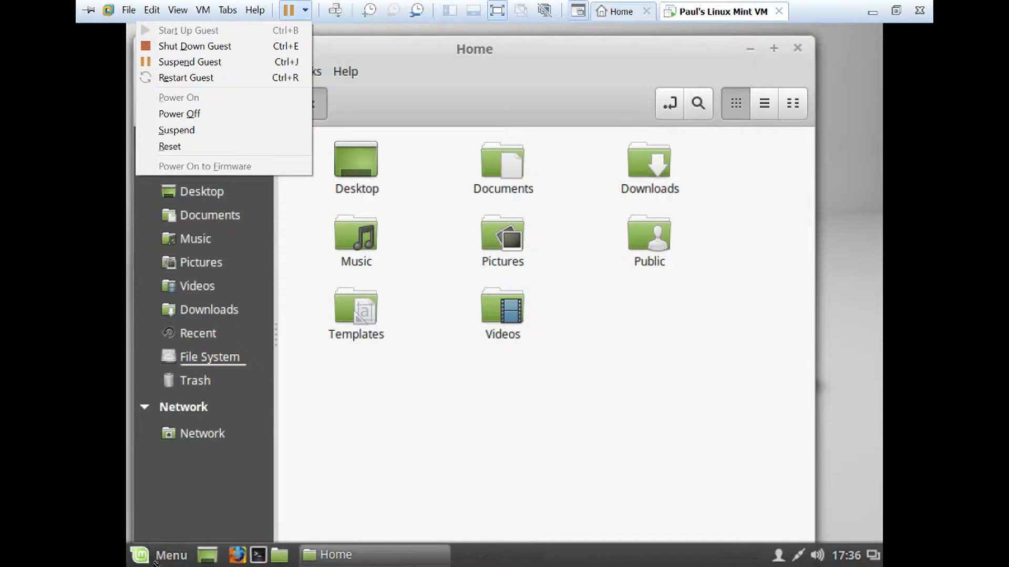
pyautogui.click(163, 546)
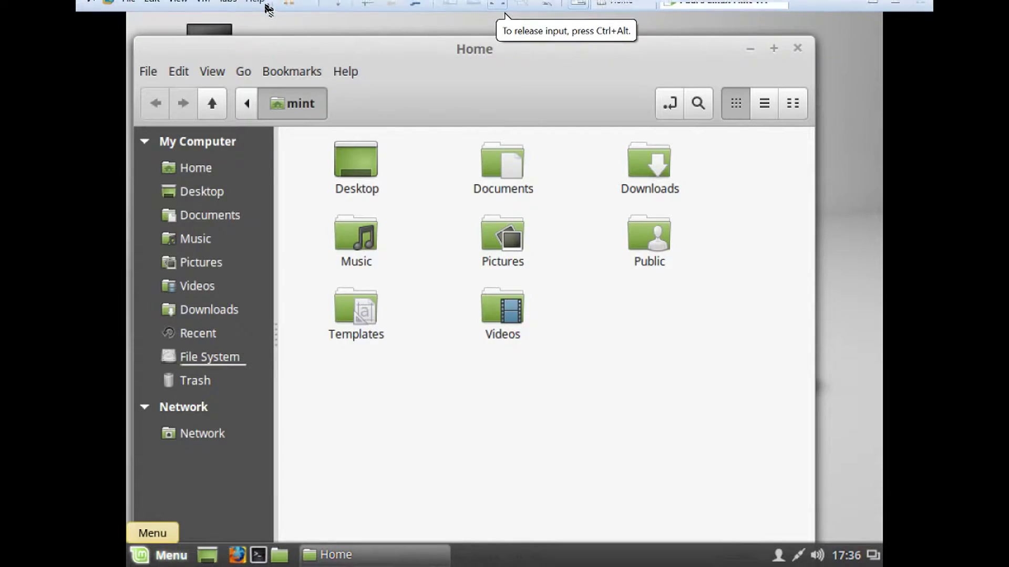
pyautogui.press('super')
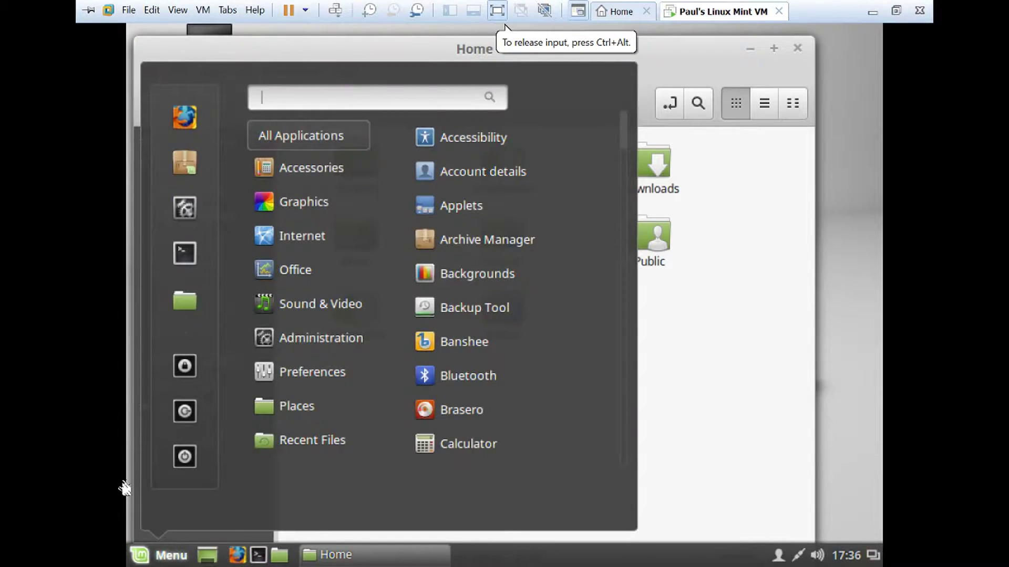
pyautogui.click(184, 457)
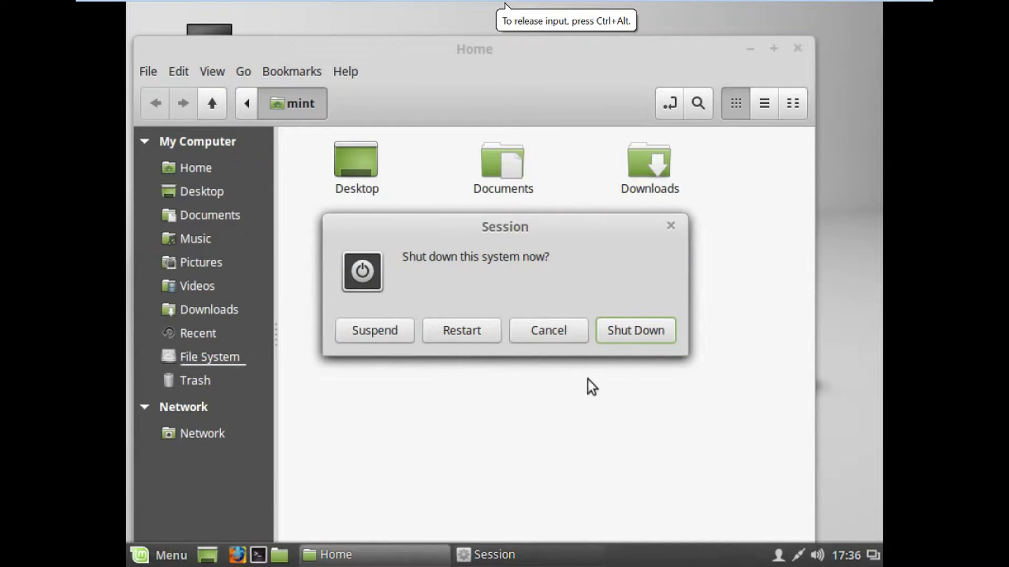
pyautogui.click(655, 339)
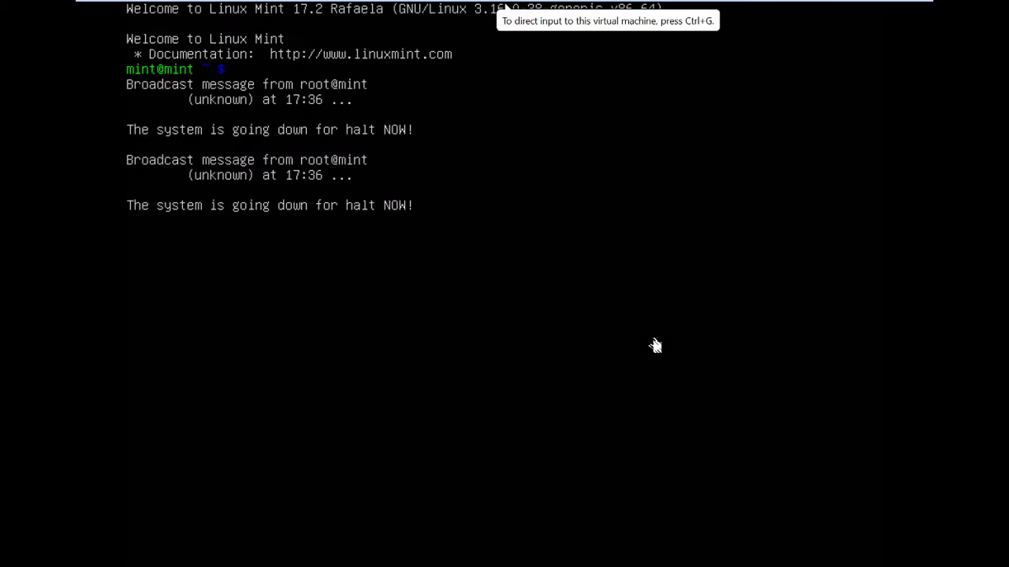
# Try to cycle the virtual machine across multiple monitors, and return it from full screen to the windowed view
pyautogui.moveTo(415, 8)
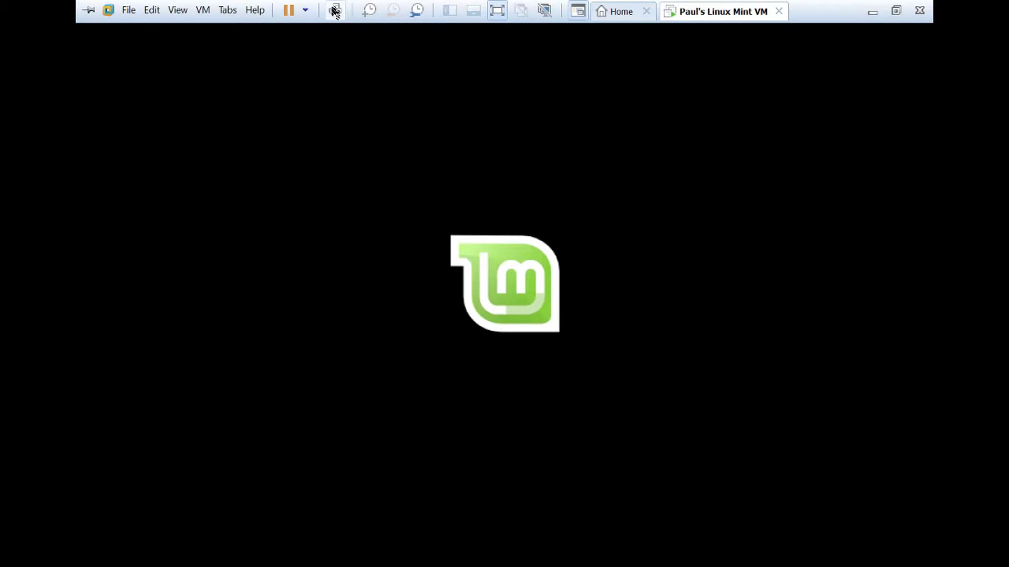
pyautogui.click(545, 16)
pyautogui.click(657, 371)
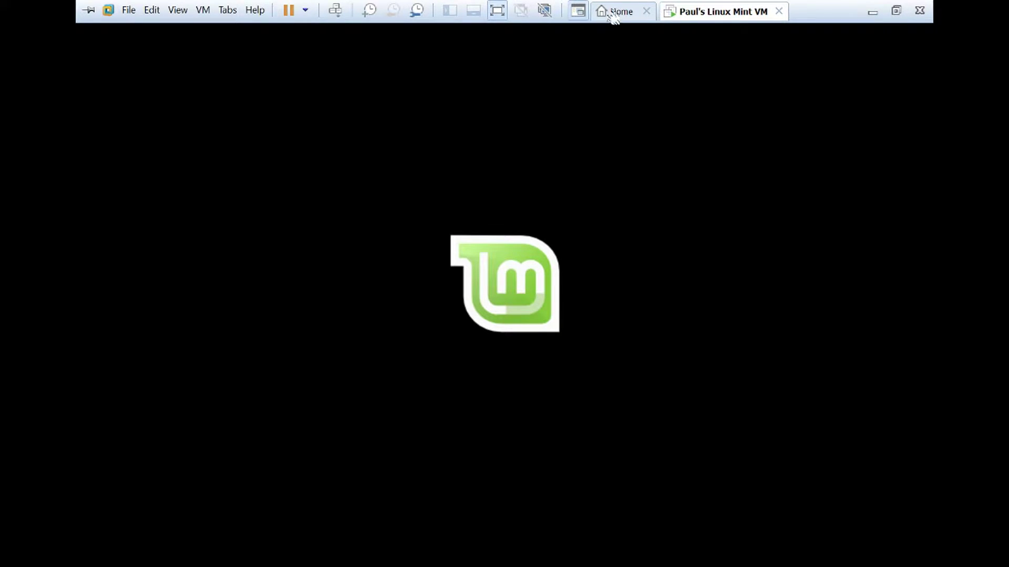
pyautogui.click(129, 10)
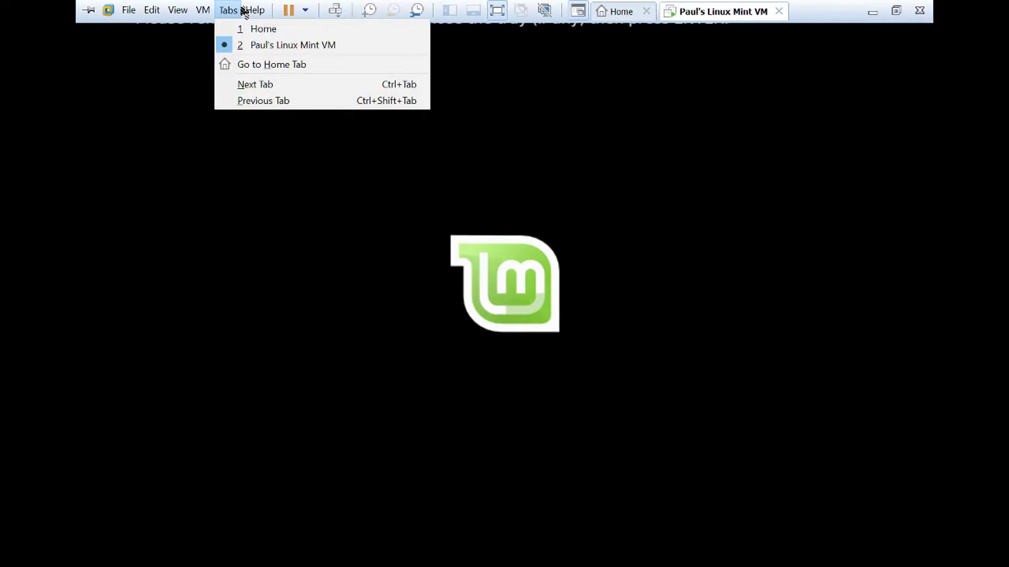
pyautogui.click(896, 14)
pyautogui.click(896, 12)
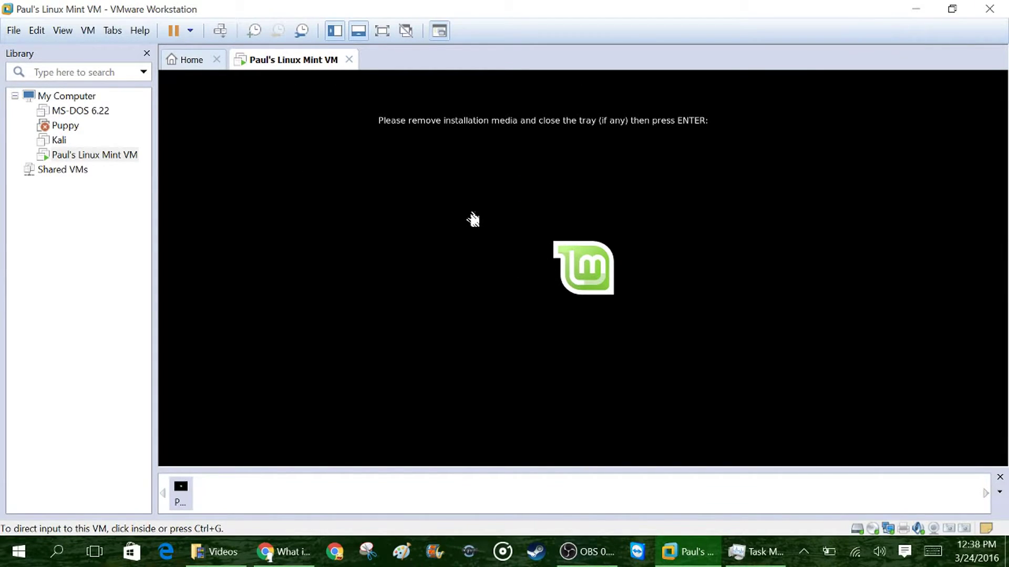
pyautogui.click(349, 59)
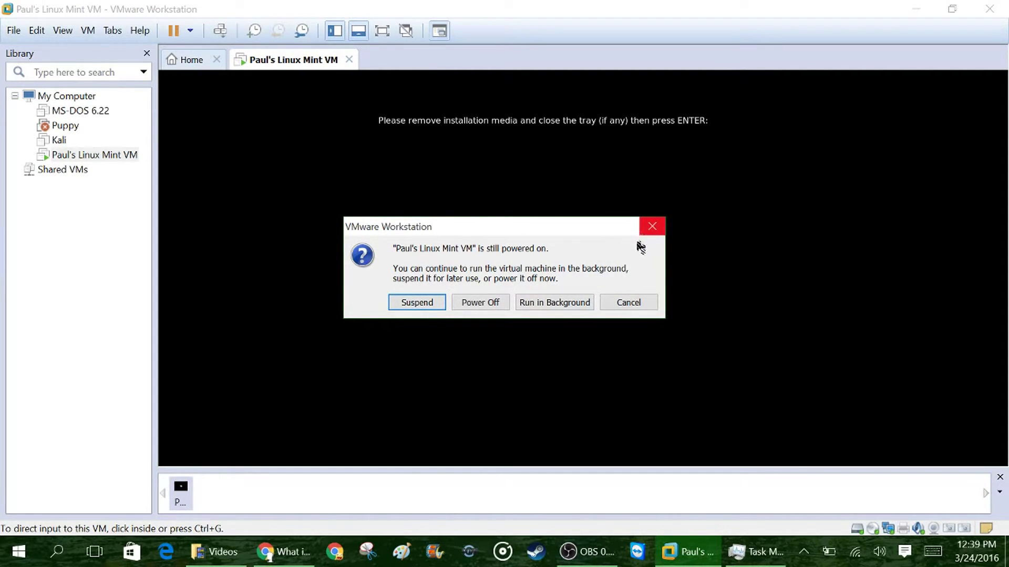
pyautogui.click(636, 306)
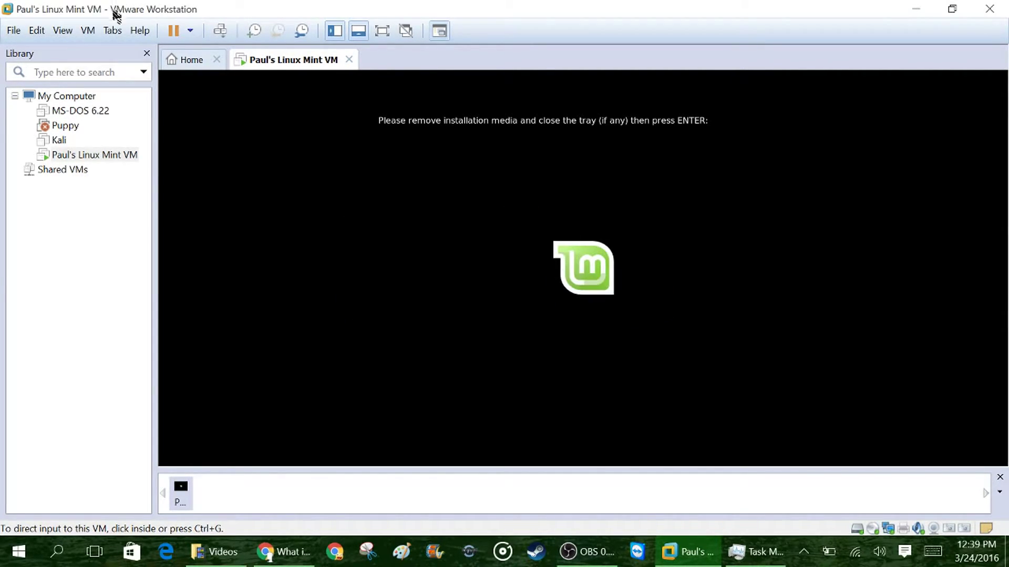
pyautogui.click(87, 30)
pyautogui.moveTo(127, 68)
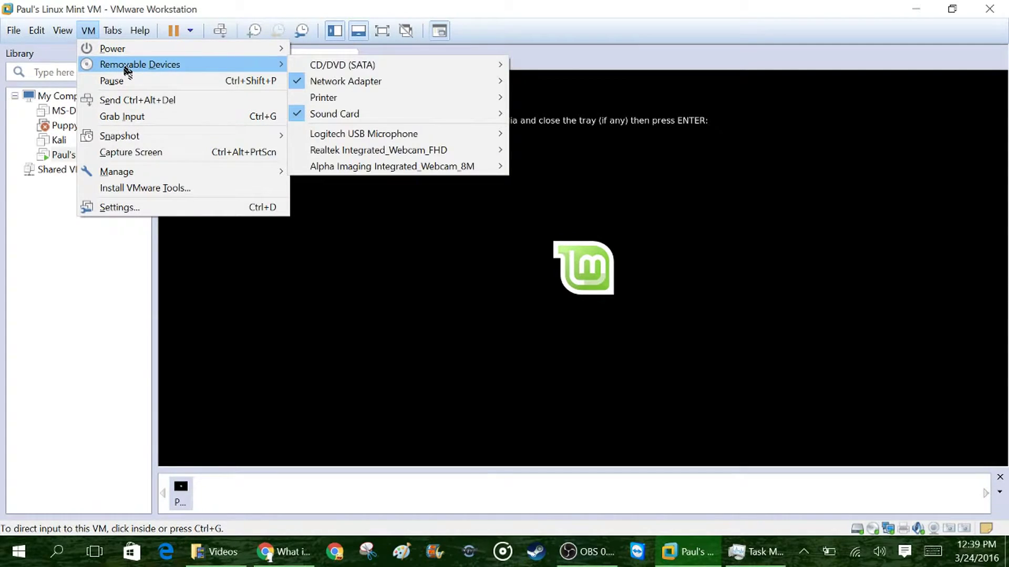
pyautogui.click(893, 425)
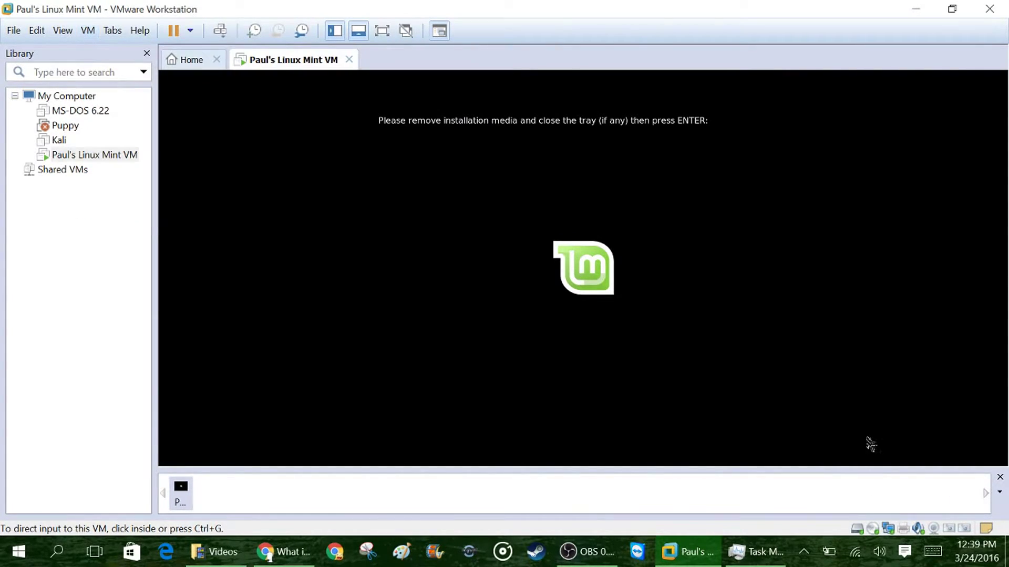
# Disable Connect at power on for the Linux Mint virtual machine's CD/DVD (SATA) drive and apply the settings
pyautogui.click(874, 528)
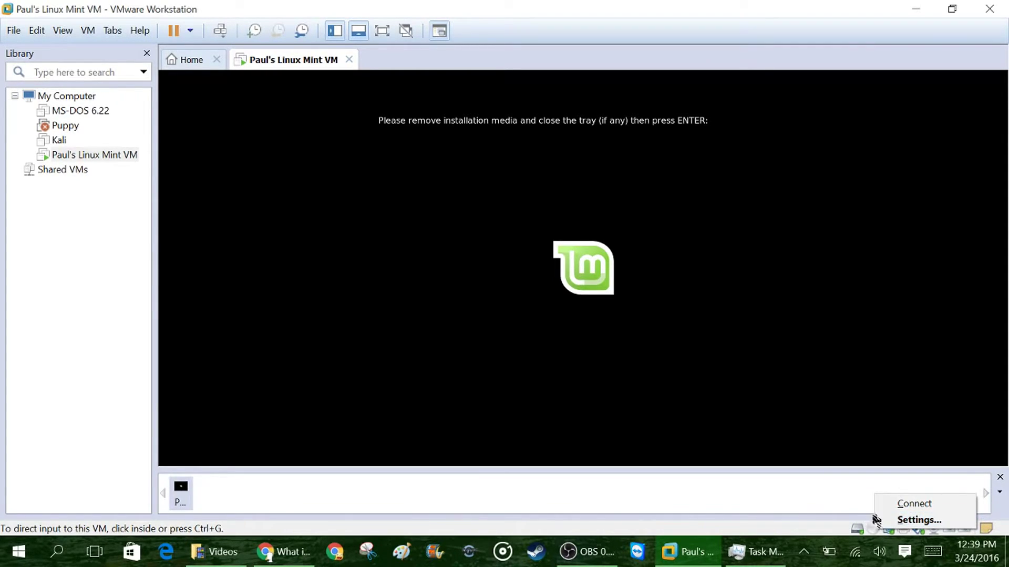
pyautogui.click(885, 528)
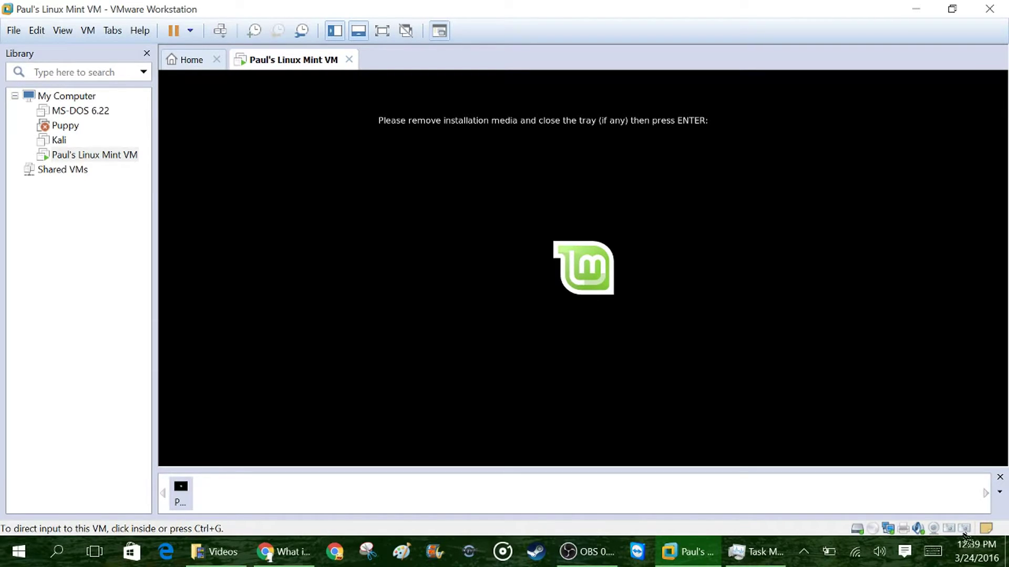
pyautogui.doubleClick(872, 529)
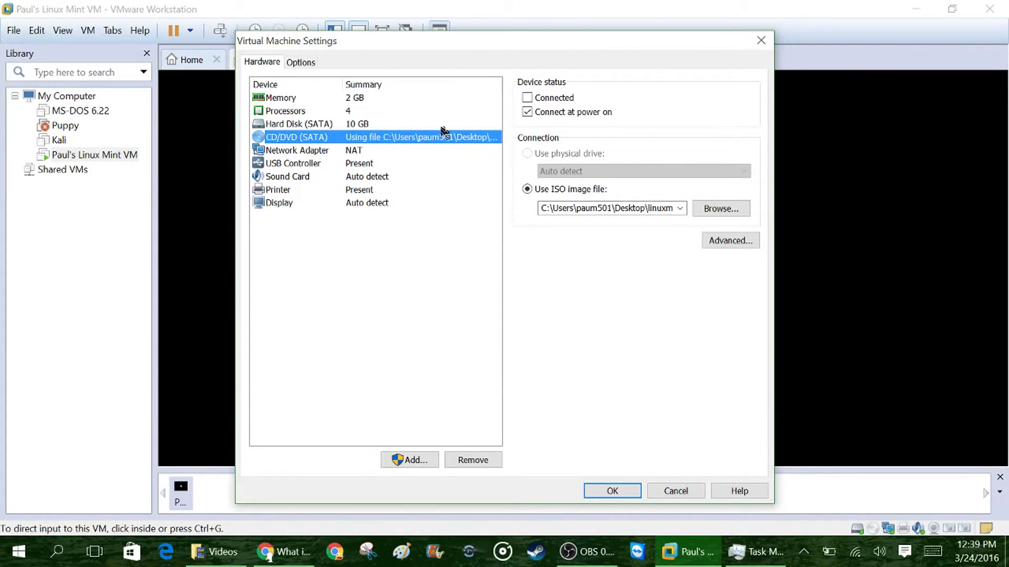
pyautogui.click(528, 112)
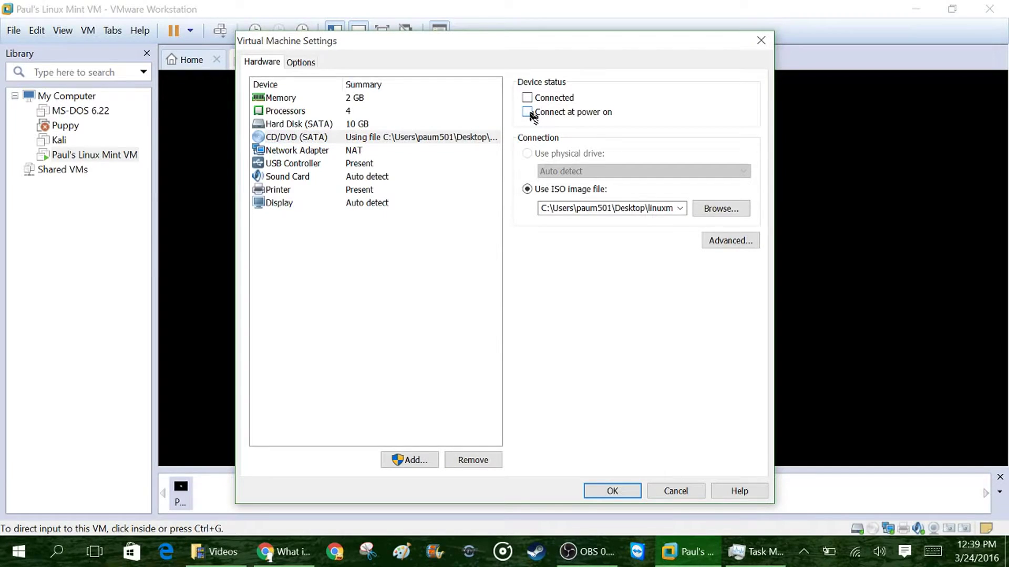
pyautogui.click(350, 176)
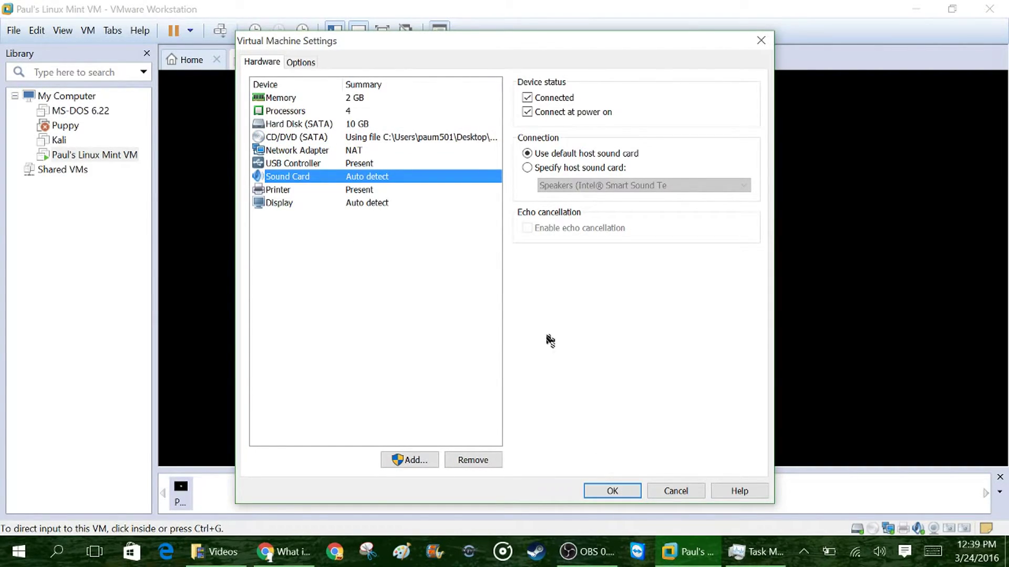
pyautogui.click(297, 136)
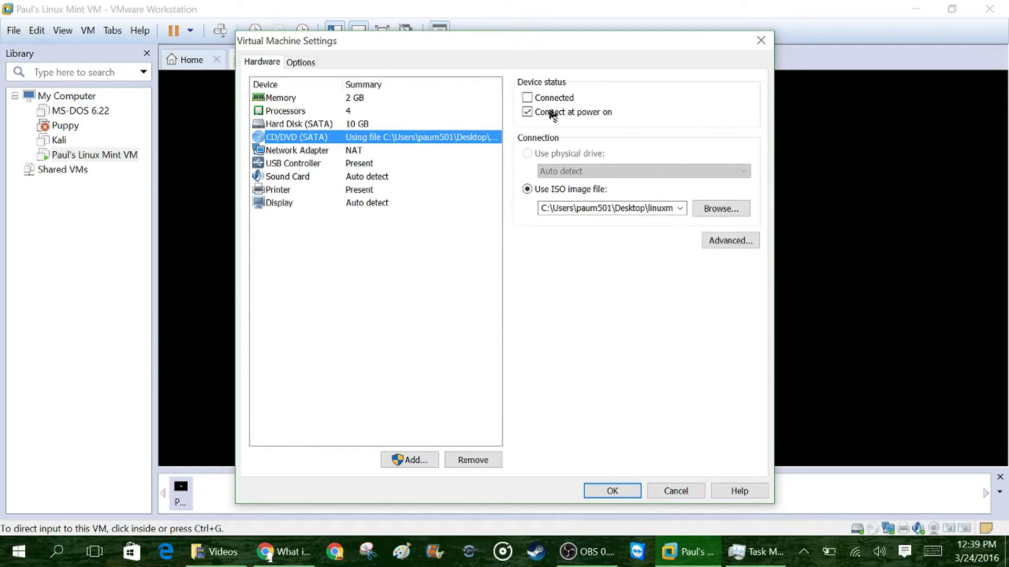
pyautogui.click(527, 112)
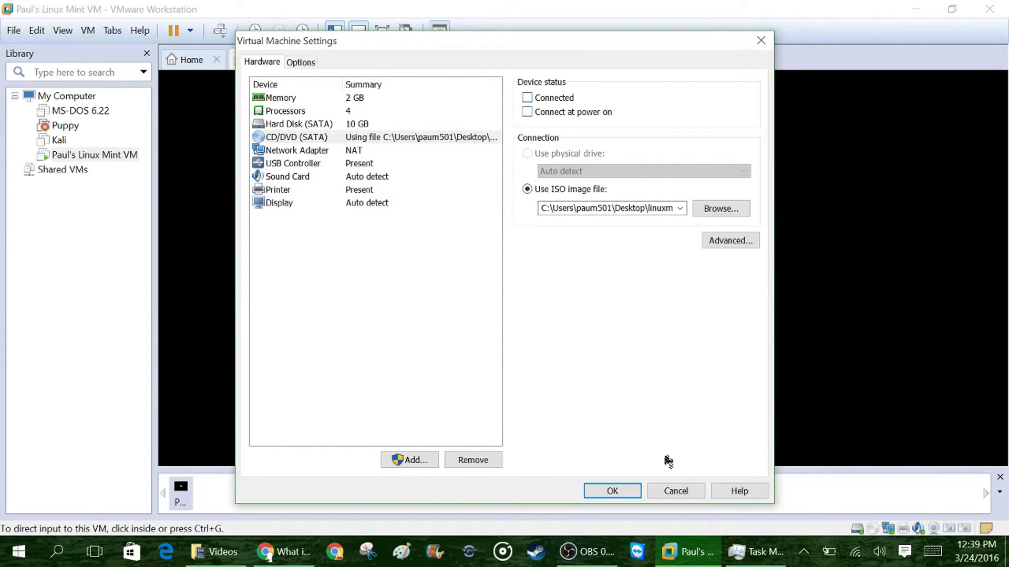
pyautogui.click(596, 486)
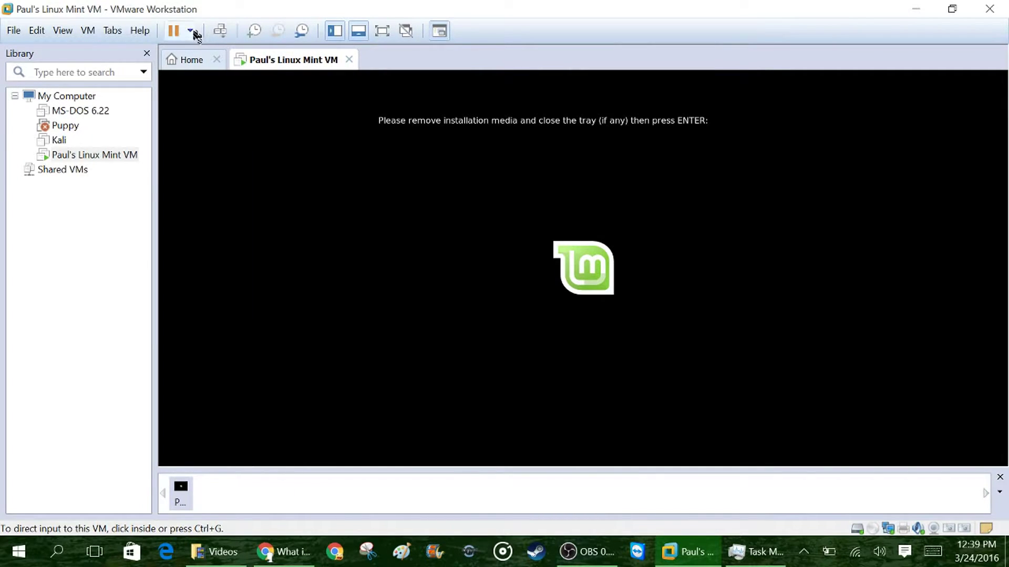
# Request a guest operating system shutdown for the Linux Mint virtual machine from VMware Workstation and confirm it
pyautogui.click(190, 30)
pyautogui.click(165, 67)
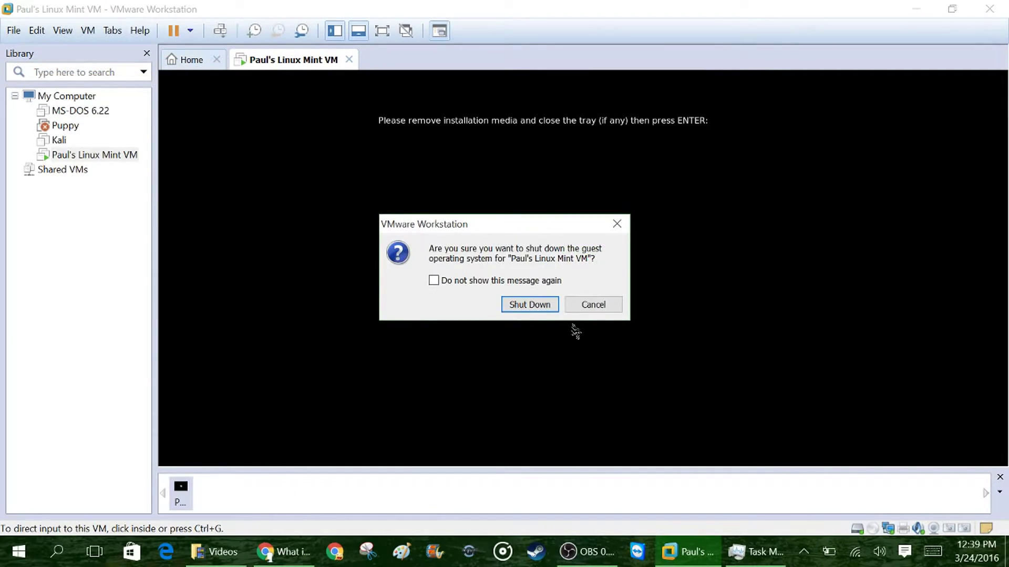
pyautogui.click(520, 310)
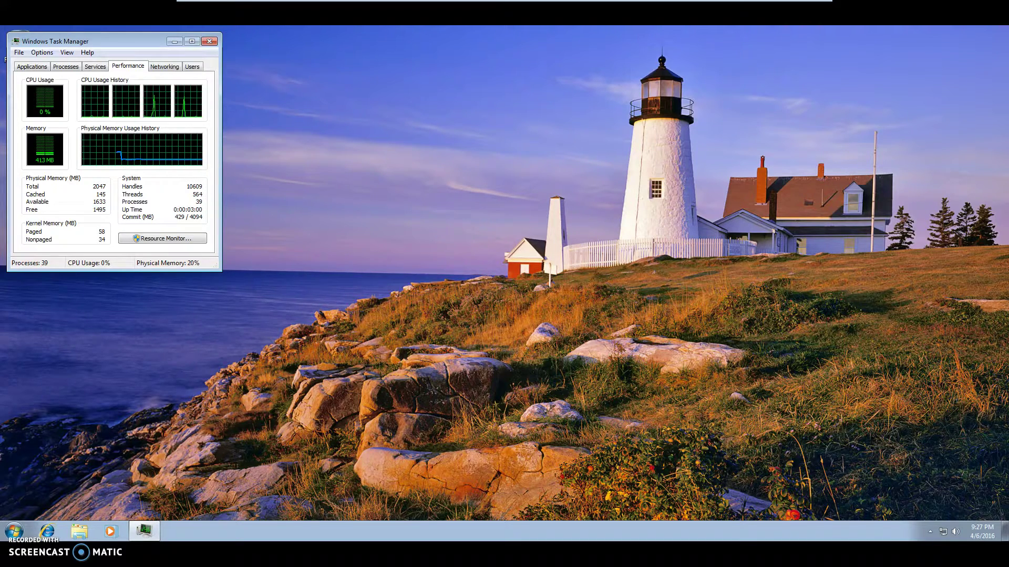
# Open the host's Task Manager, examine its CPU and Memory performance alongside the Windows 7 guest's, and reposition the window
pyautogui.hotkey('ctrl', 'shift', 'Escape')
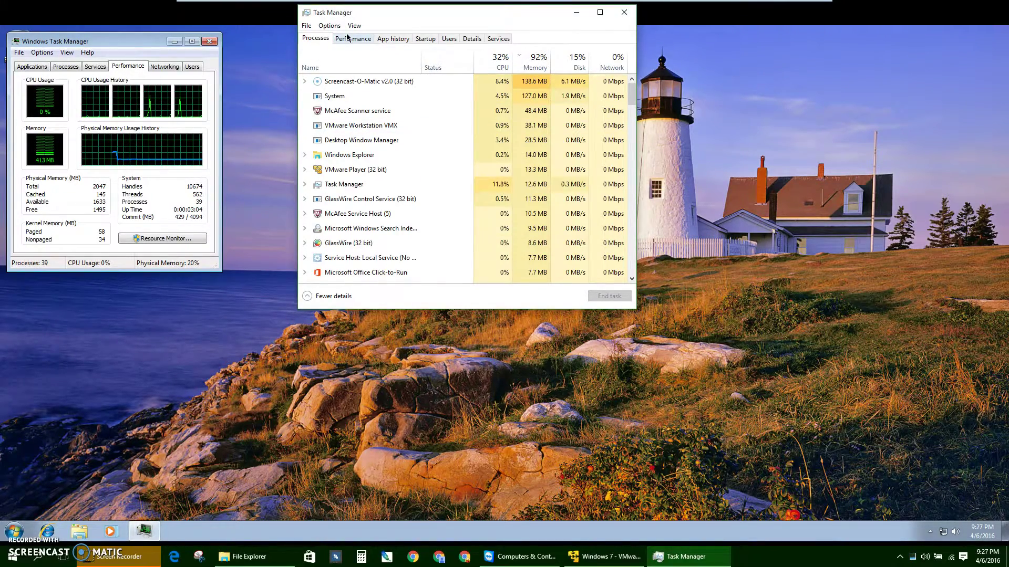
pyautogui.click(349, 39)
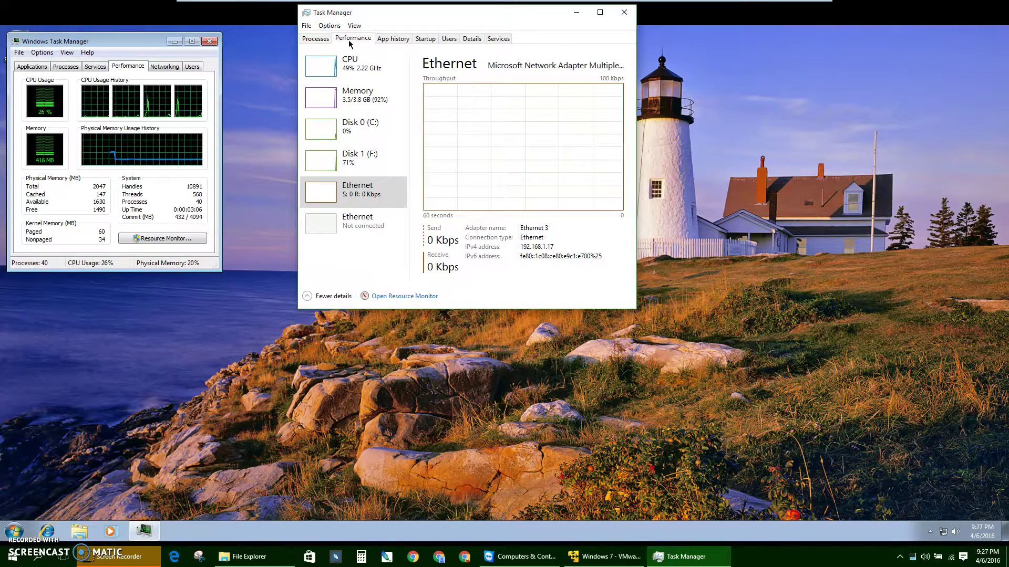
pyautogui.click(382, 77)
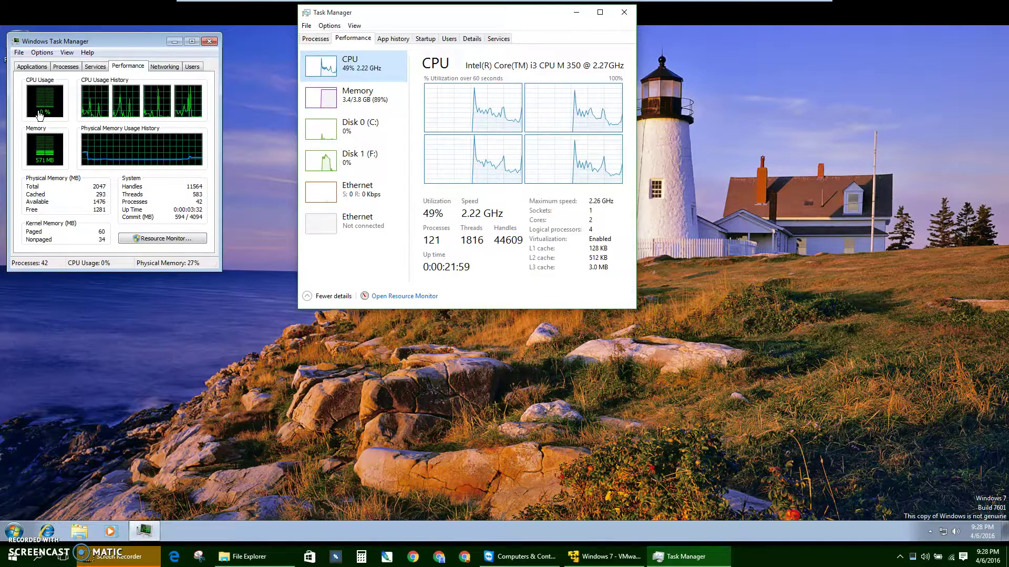
pyautogui.click(364, 102)
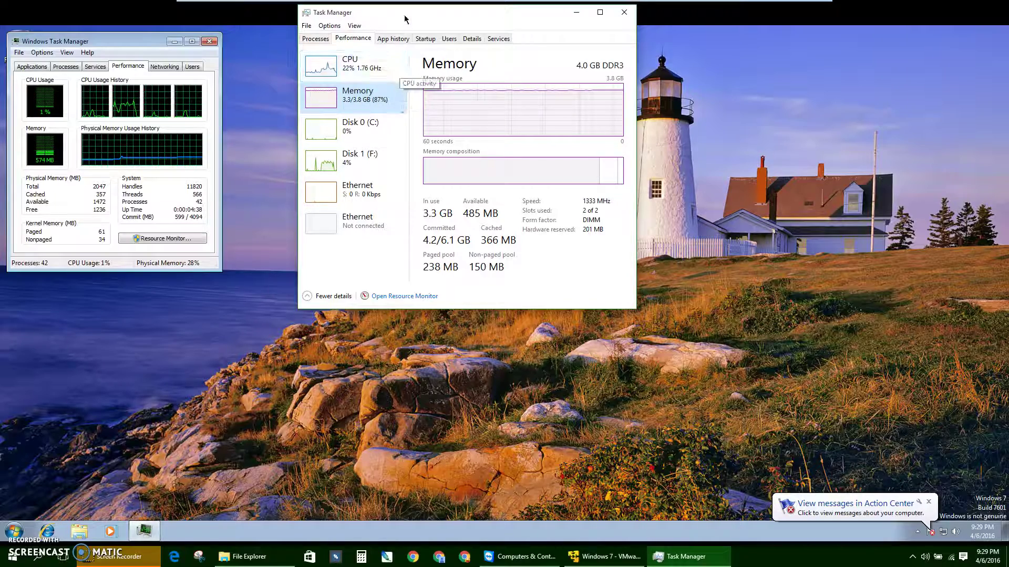
pyautogui.moveTo(405, 19); pyautogui.dragTo(419, 82)
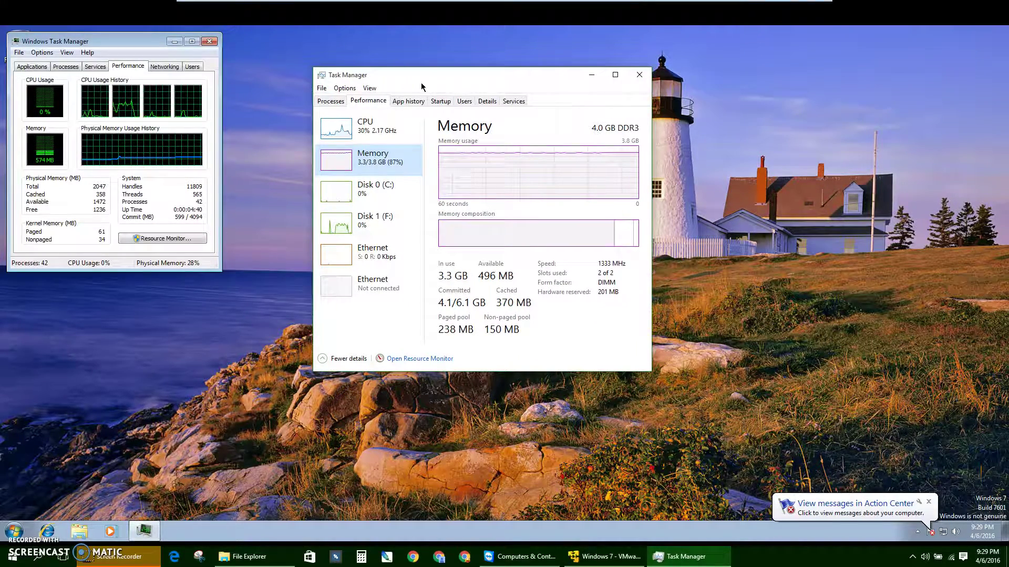